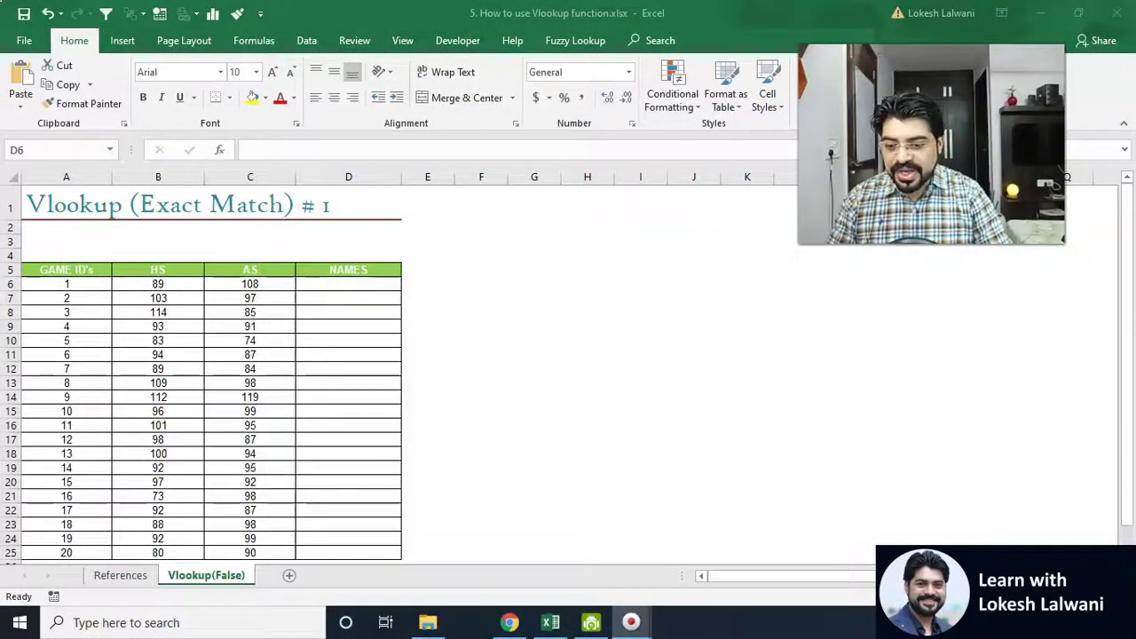
Compare the NAMES column on the Vlookup(False) sheet with the Game ID's and Name's table on the References sheet
click(347, 283)
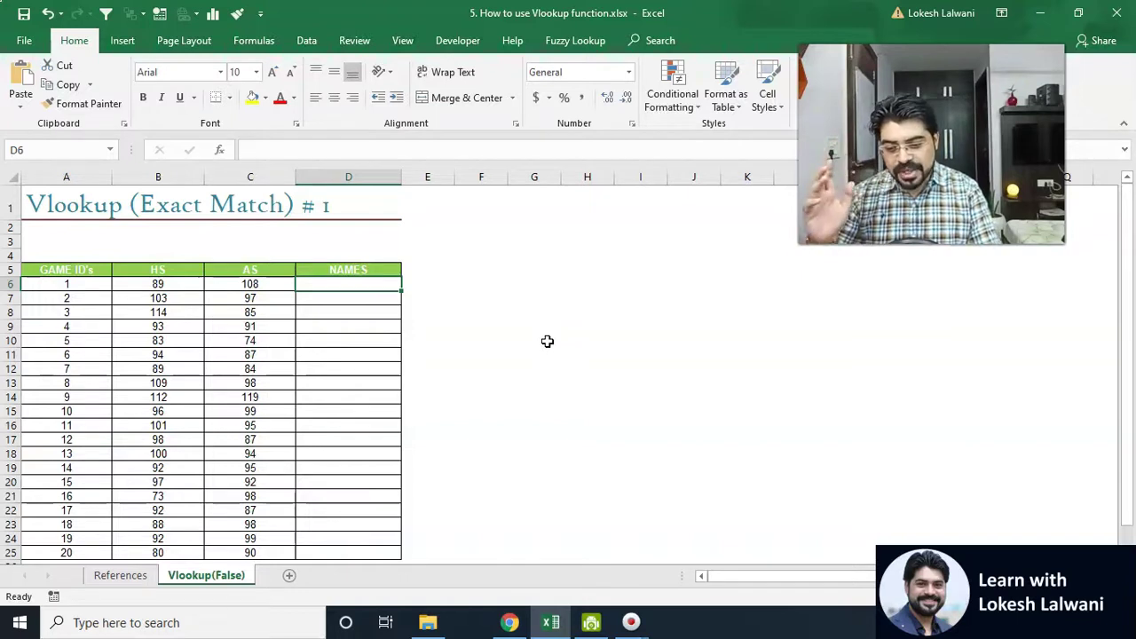
key(ctrl+Page_Up)
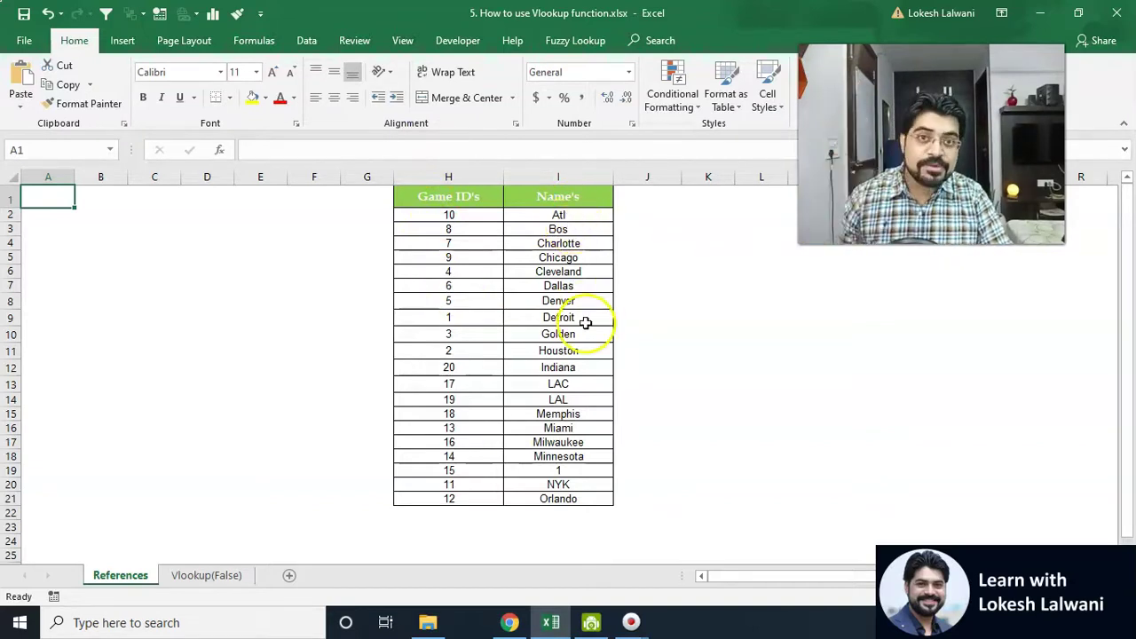
key(ctrl+Page_Down)
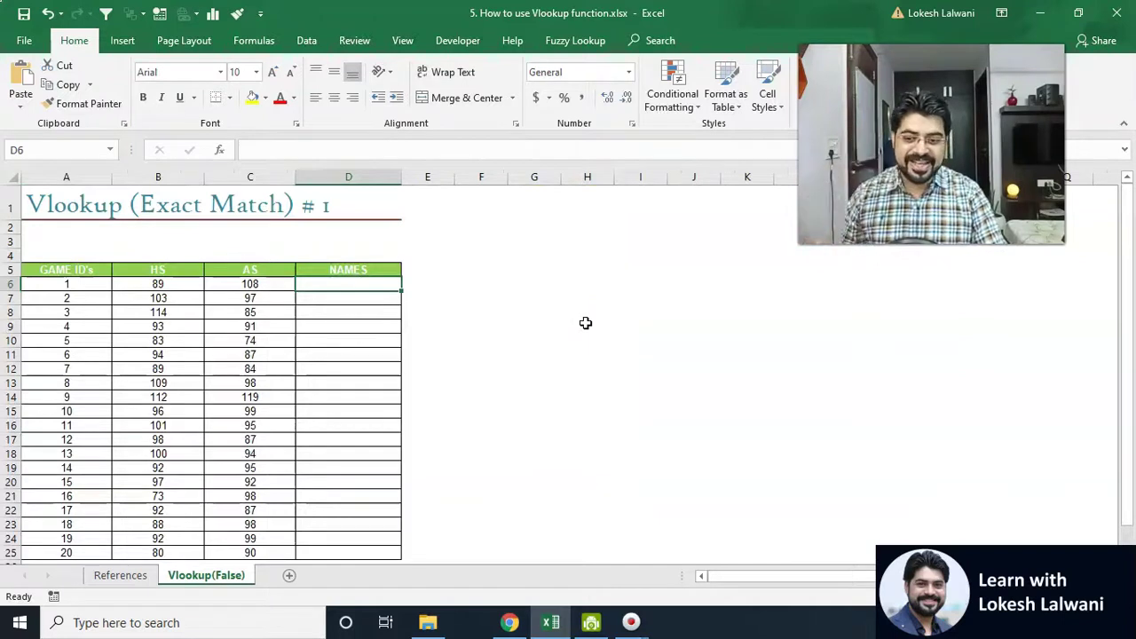
key(ctrl+Page_Up)
key(ctrl+Page_Down)
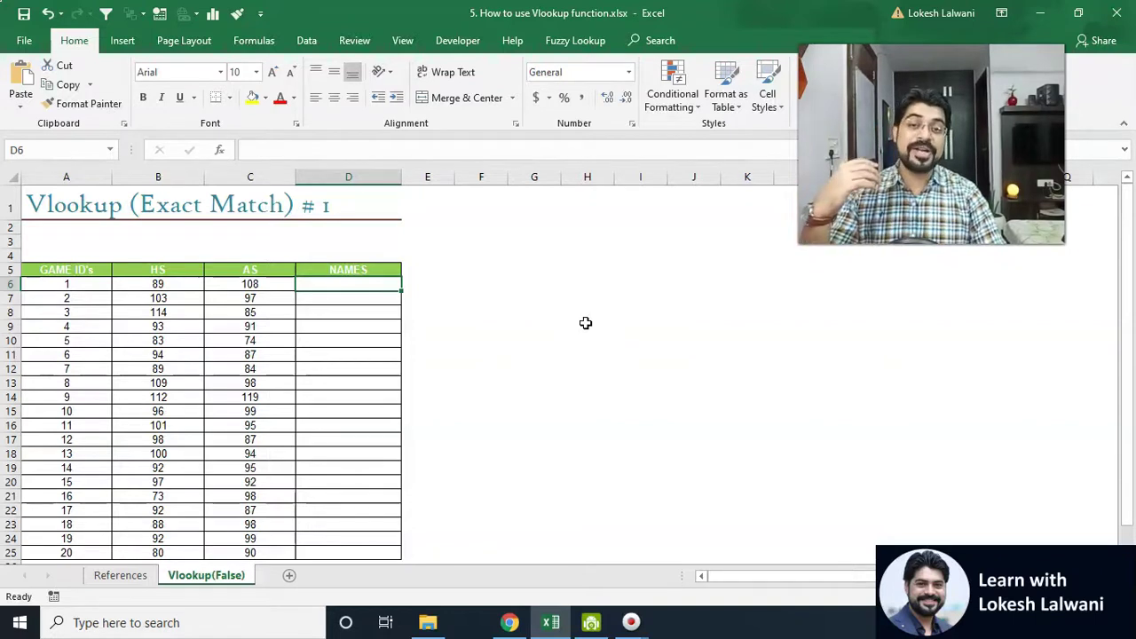
key(ctrl+Page_Up)
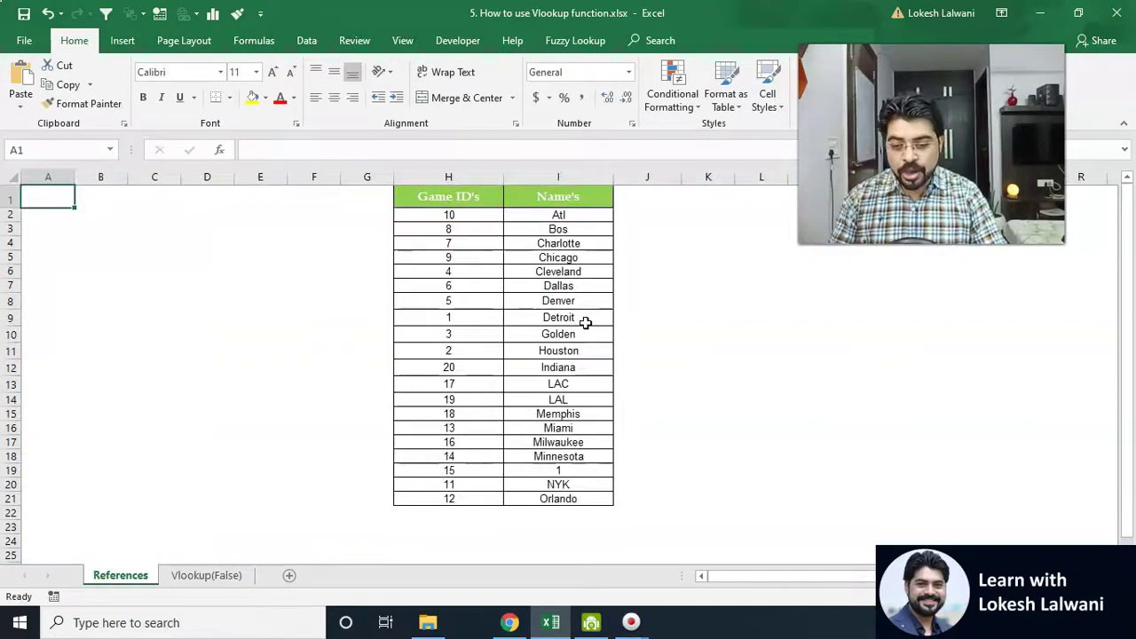
key(ctrl+Page_Down)
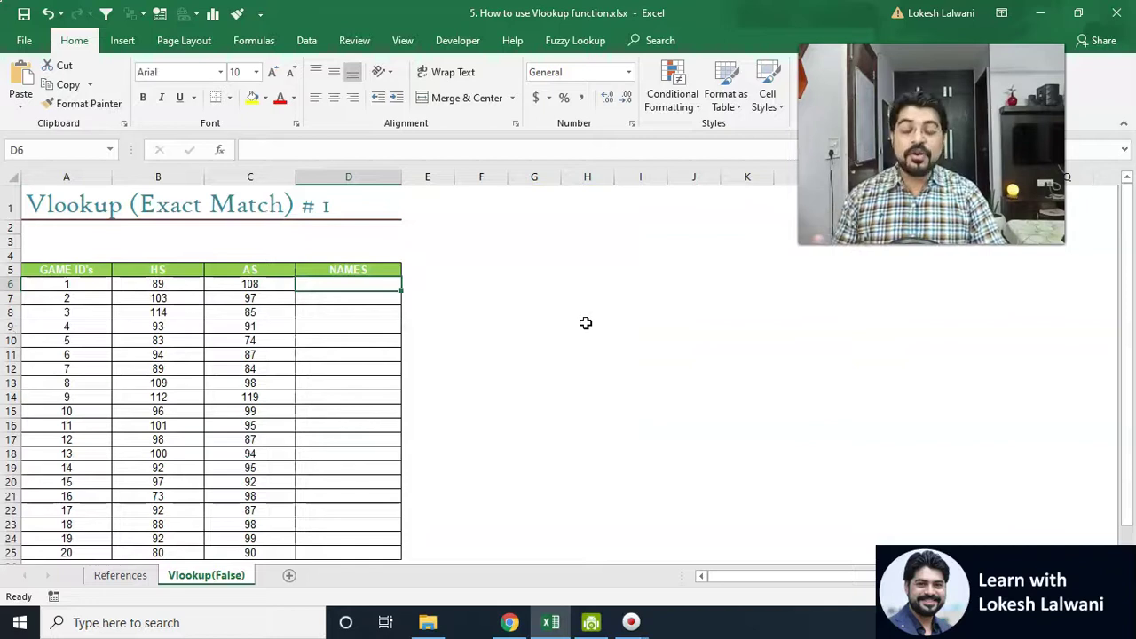
key(ctrl+Page_Up)
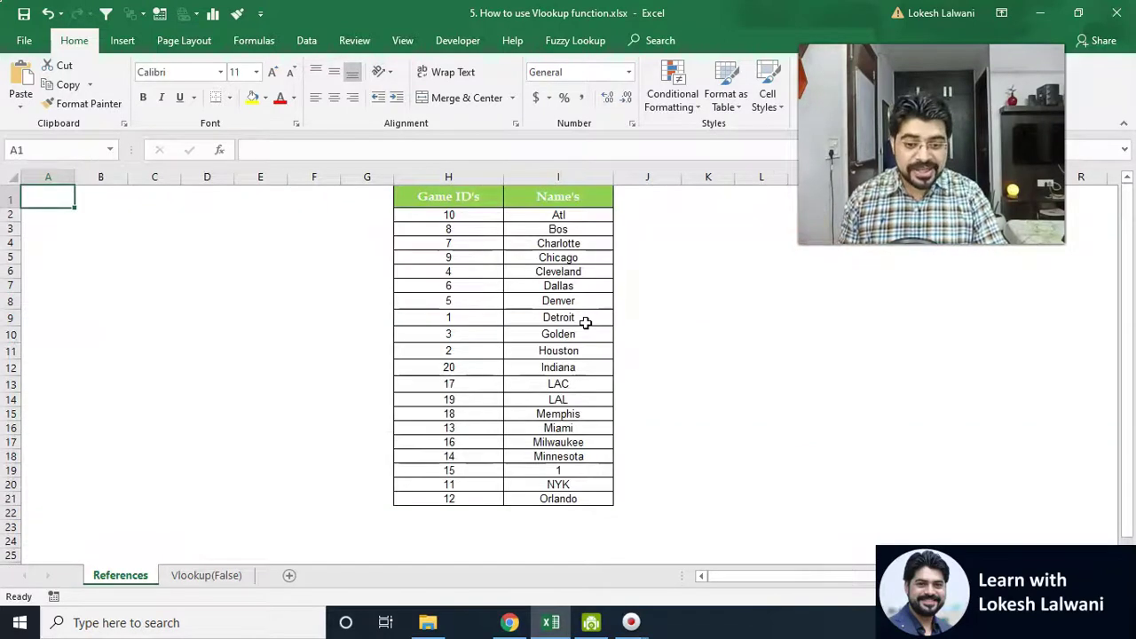
key(ctrl+Page_Down)
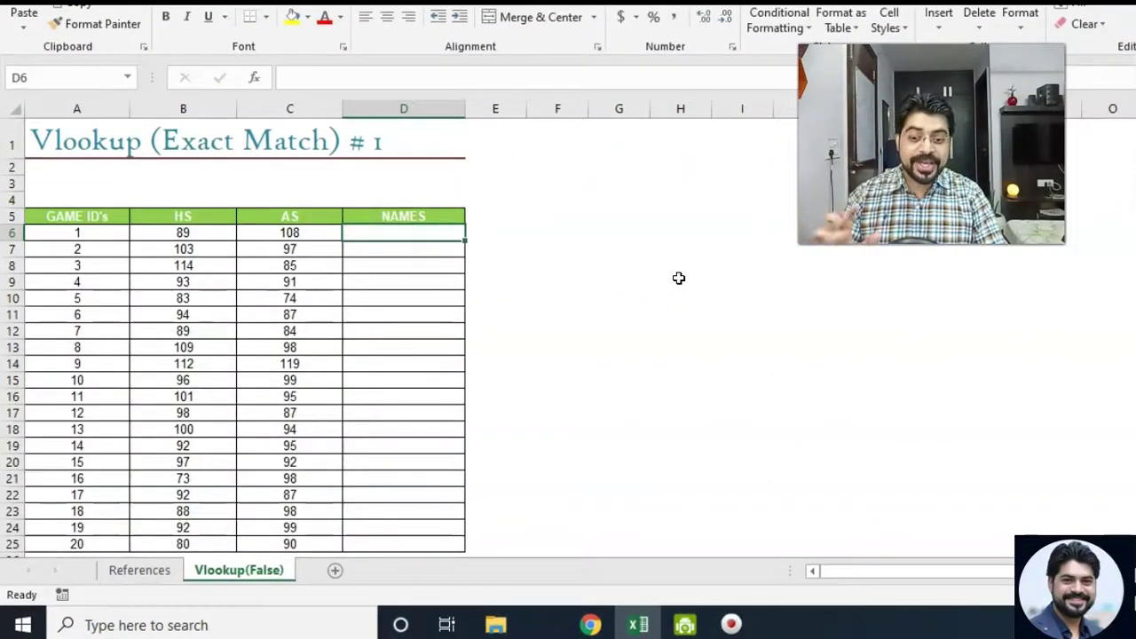
Start a VLOOKUP formula in D6 of the Vlookup(False) sheet with the game ID in A6 as lookup value
text(=)
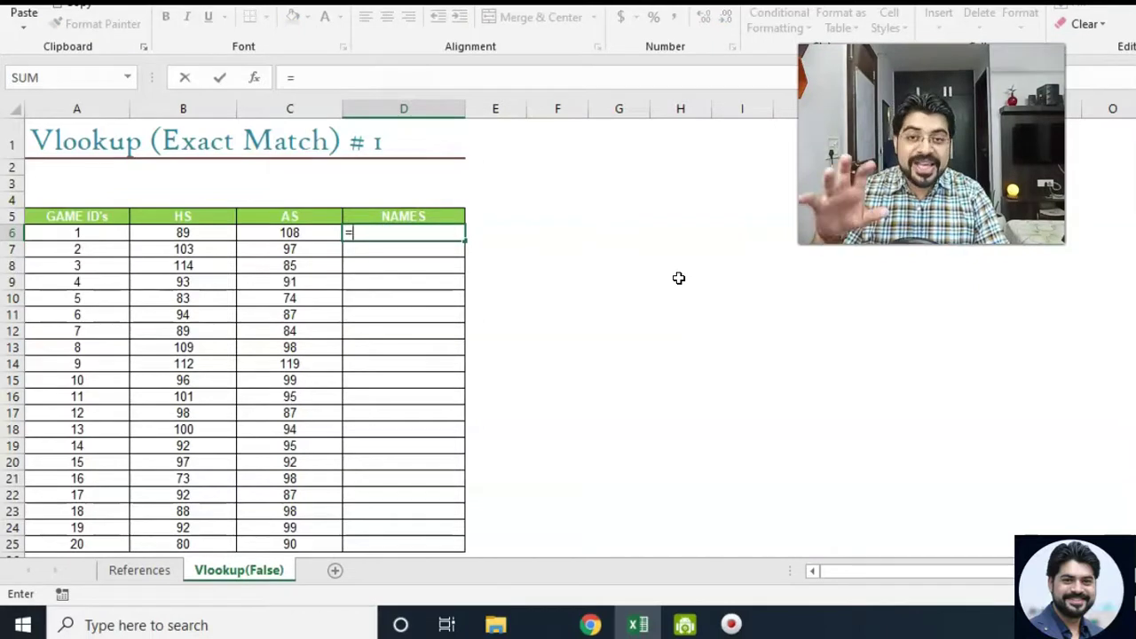
text(vl)
key(Tab)
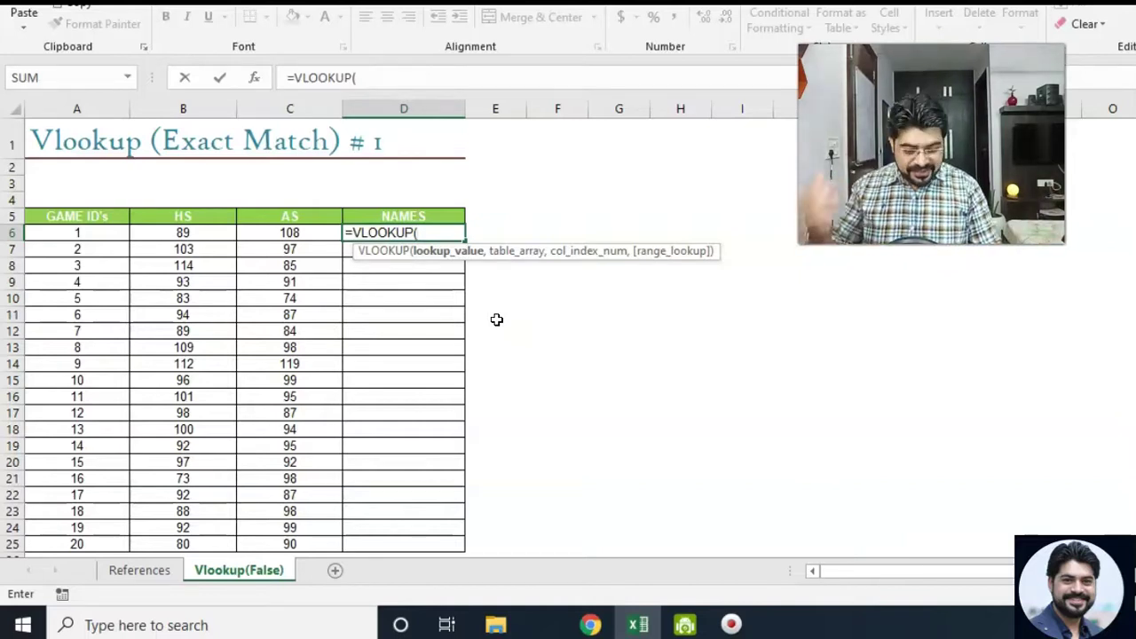
key(Left)
key(Left)
key(Left)
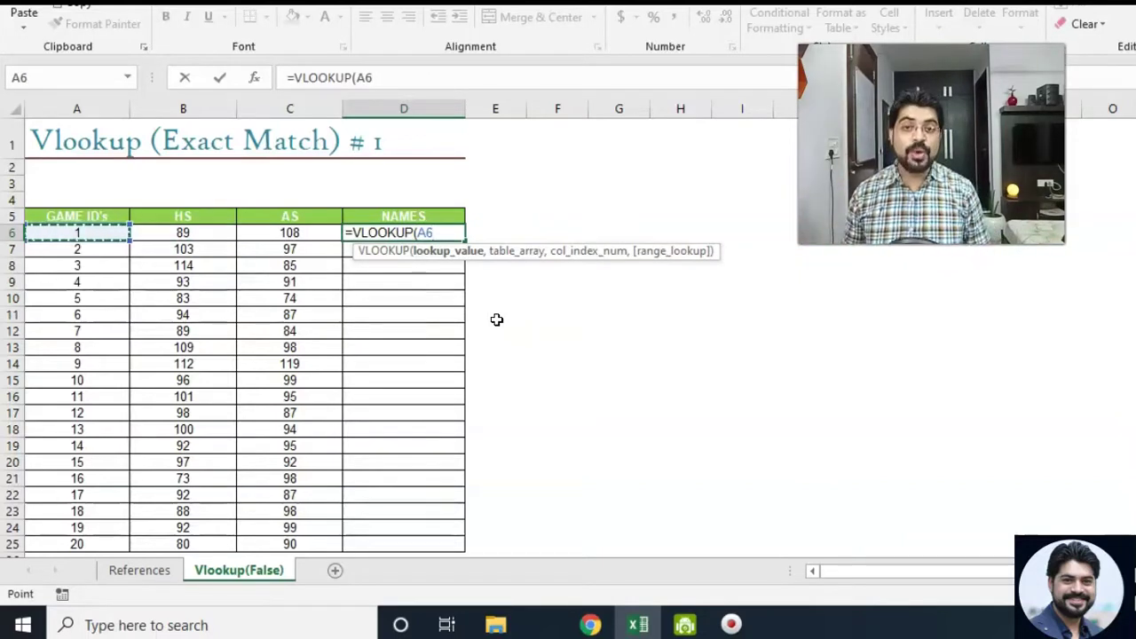
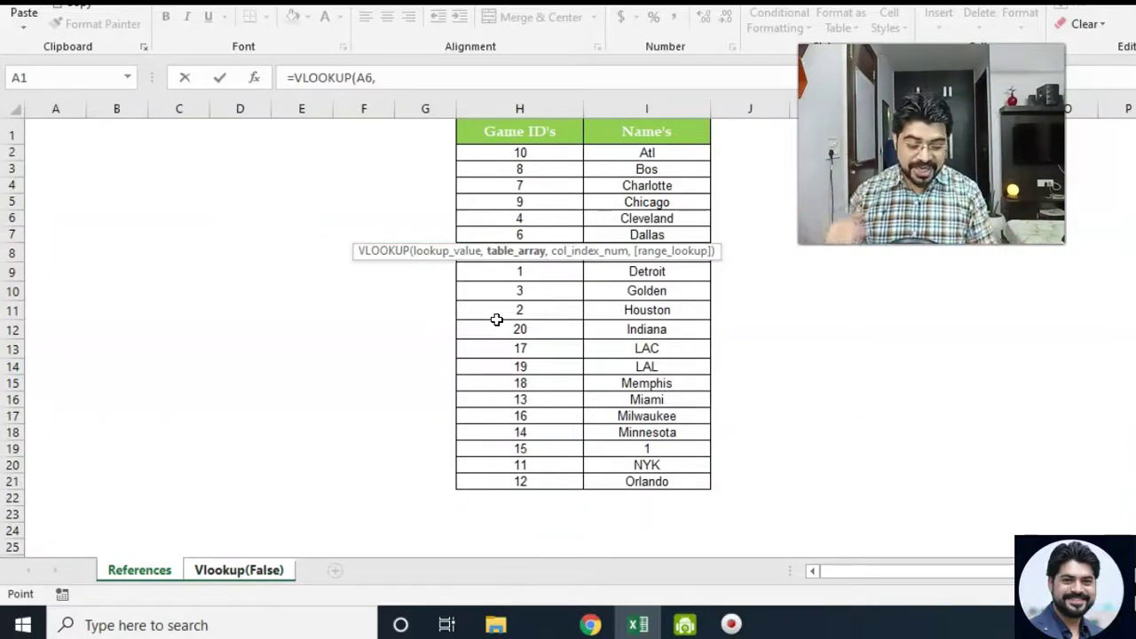
Use the range H2:I21 on the References sheet as the VLOOKUP table array
key(Down)
key(Right)
key(Right)
key(Right)
key(Right)
key(Right)
key(Right)
key(Right)
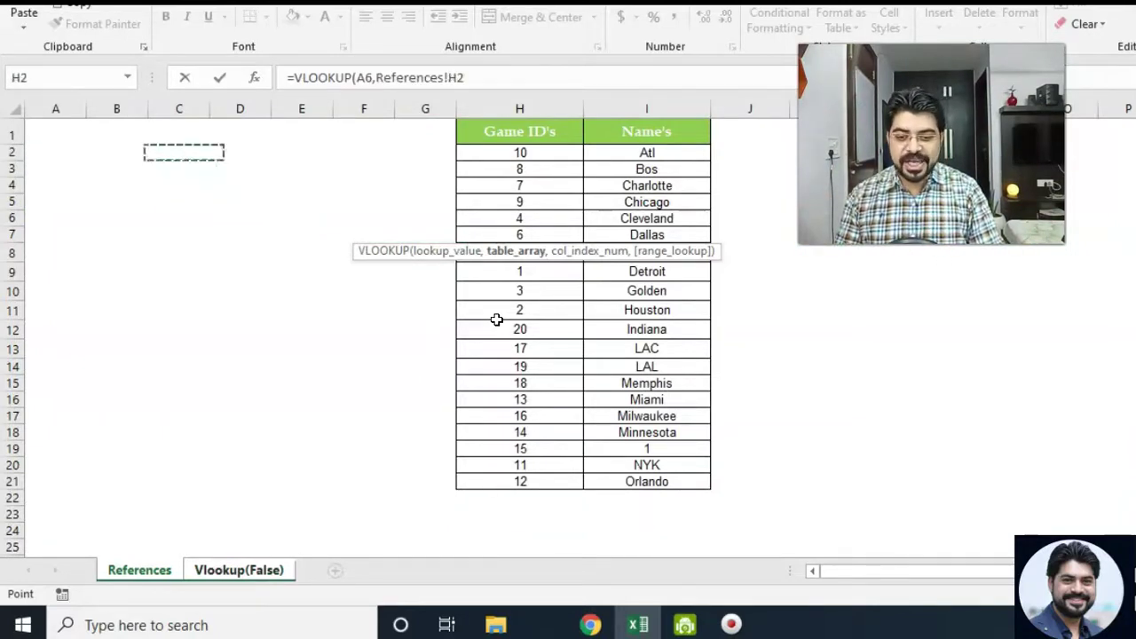
key(ctrl+shift+Down)
key(shift+Right)
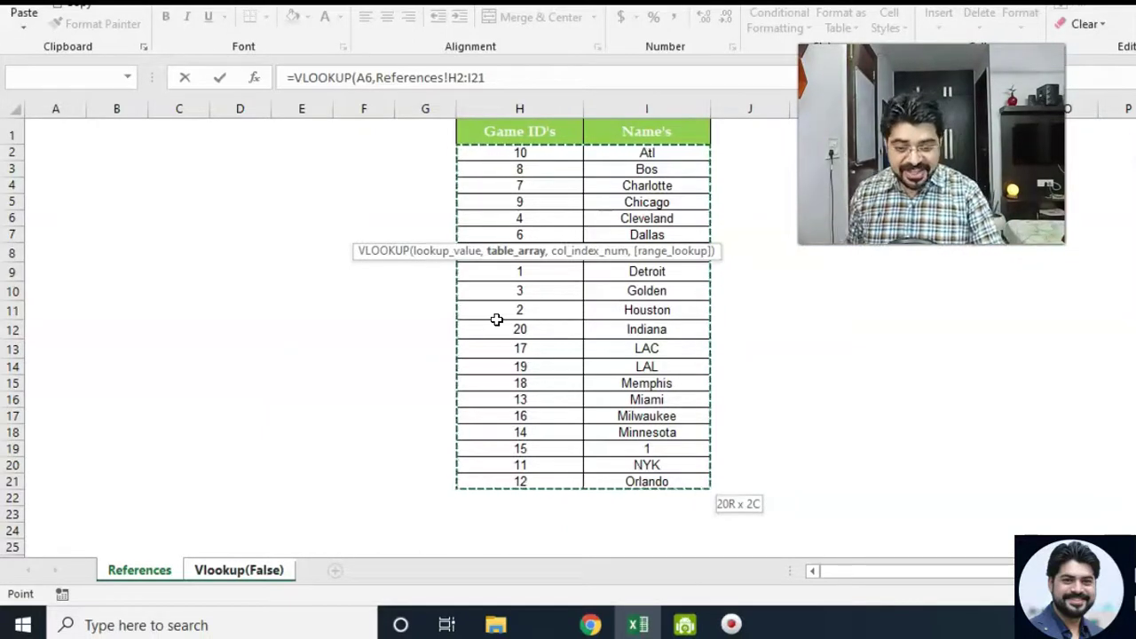
Complete the VLOOKUP formula with column index 2 and range lookup 0 for an exact match, and enter it
text(,)
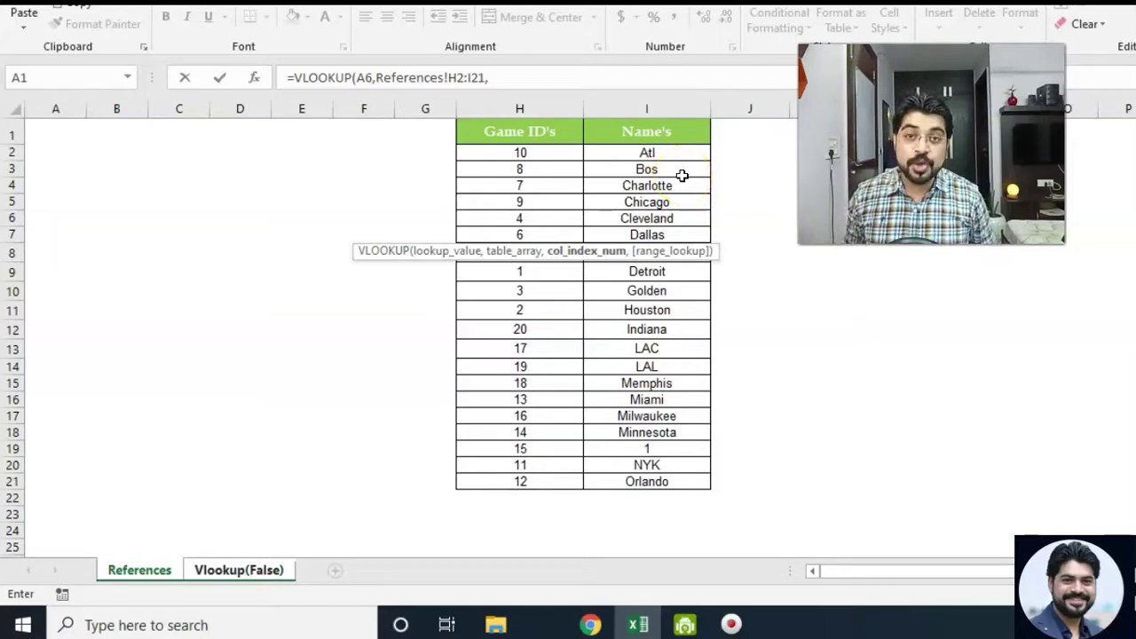
text(2)
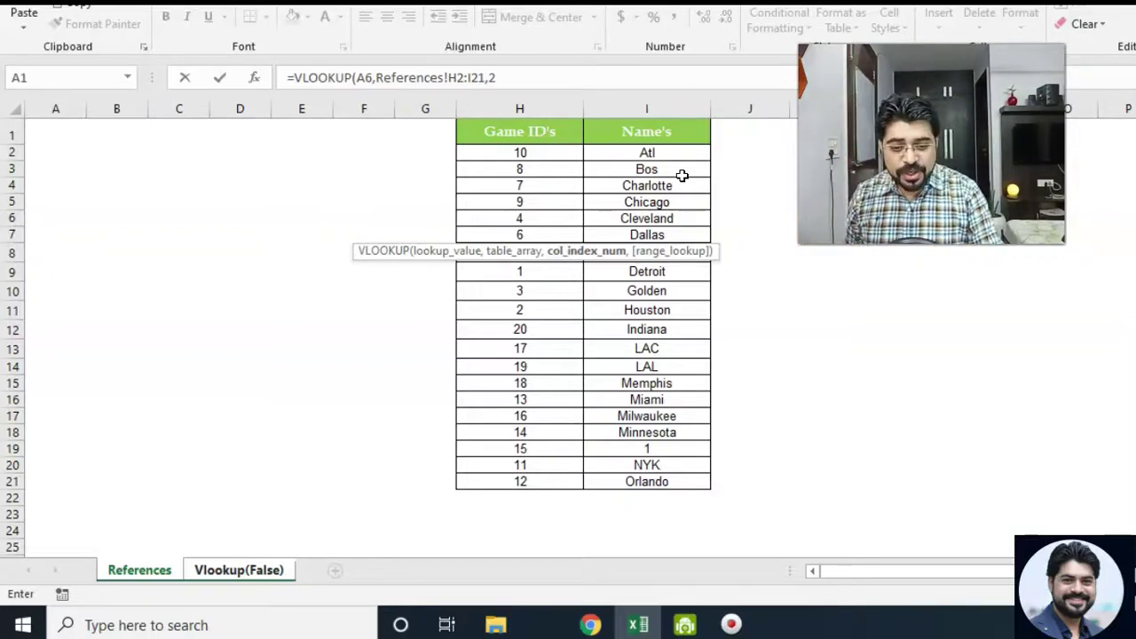
text(,)
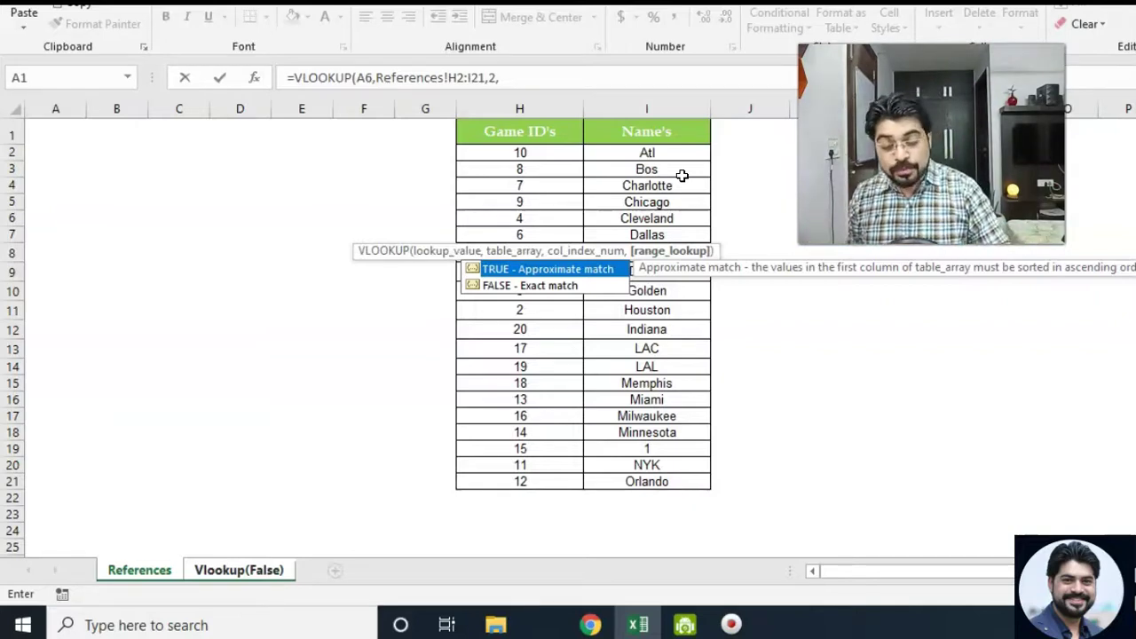
text(0)
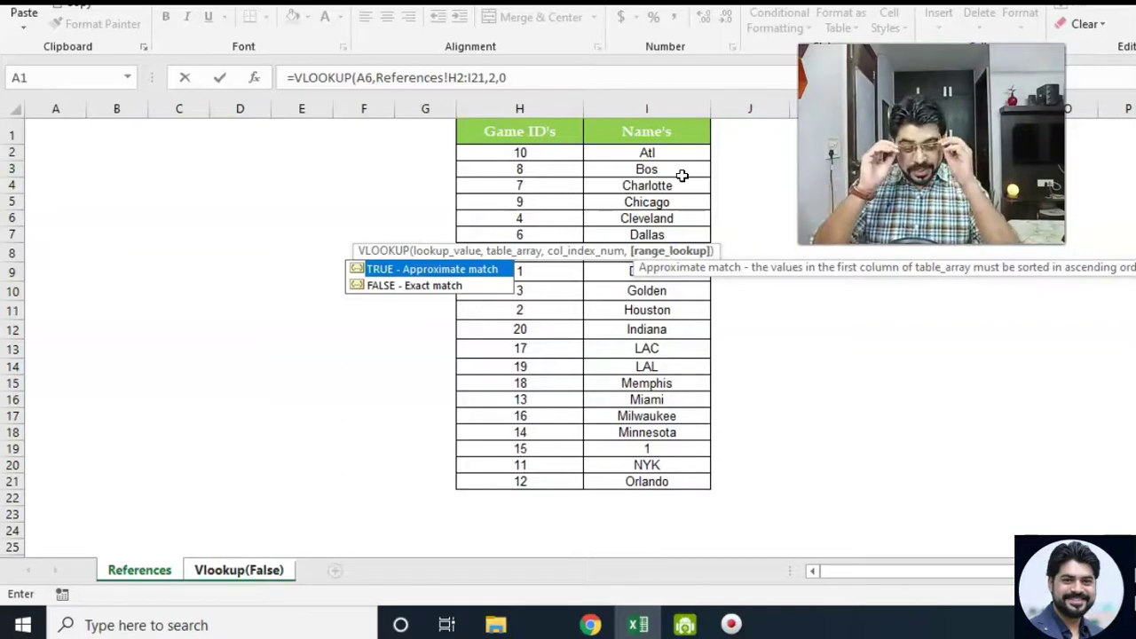
text())
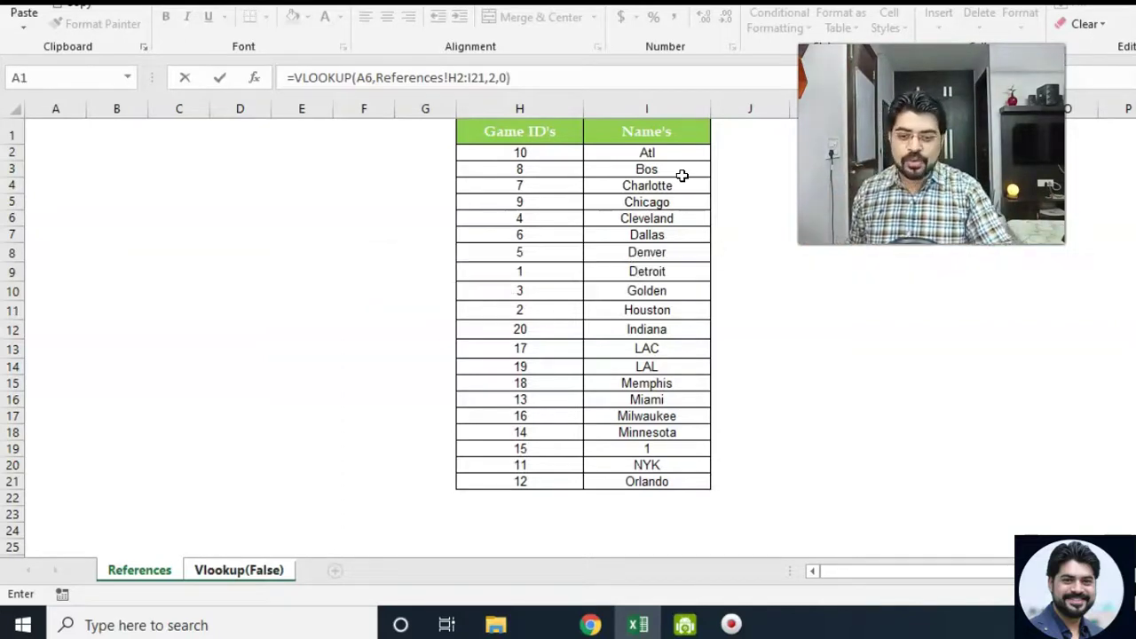
key(Return)
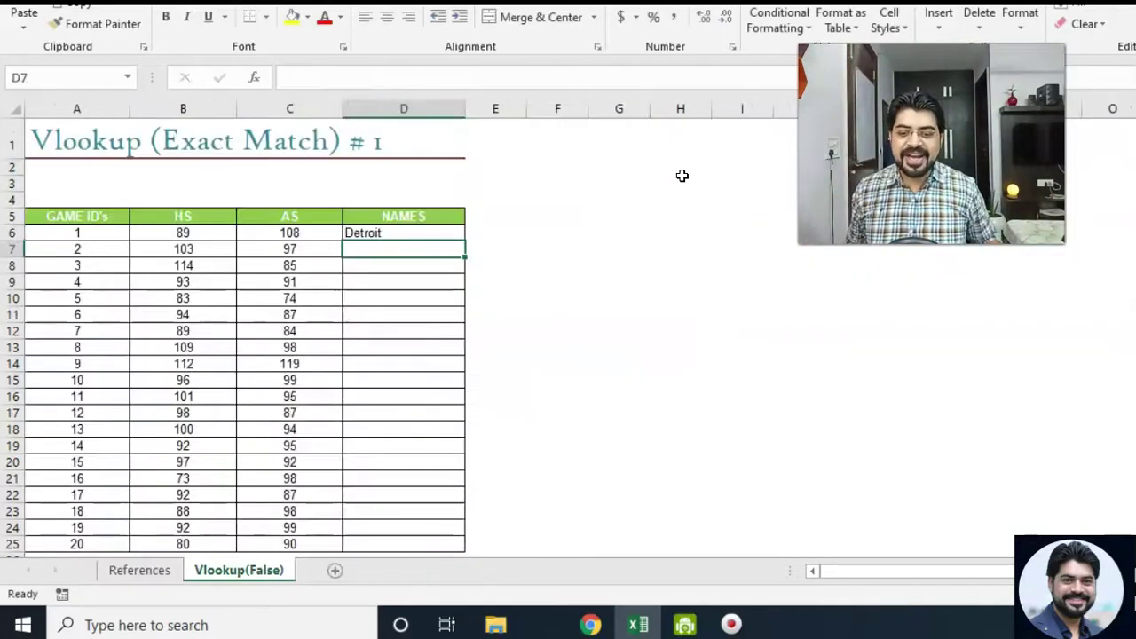
Review the VLOOKUP formula in D6 and fill it down the NAMES column to D25
key(Up)
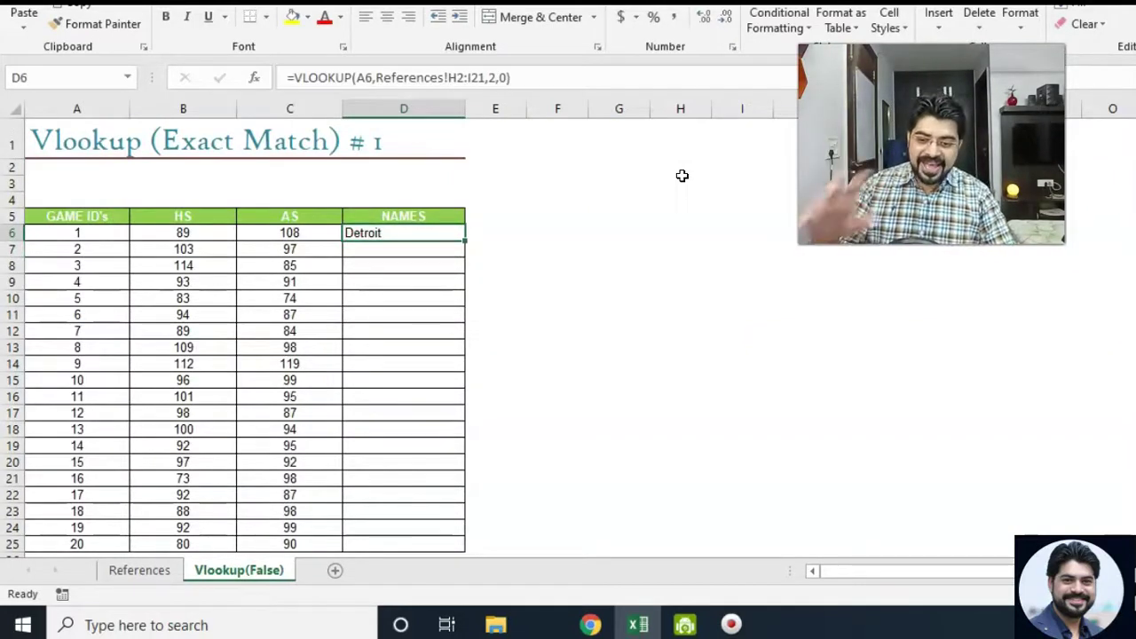
key(F2)
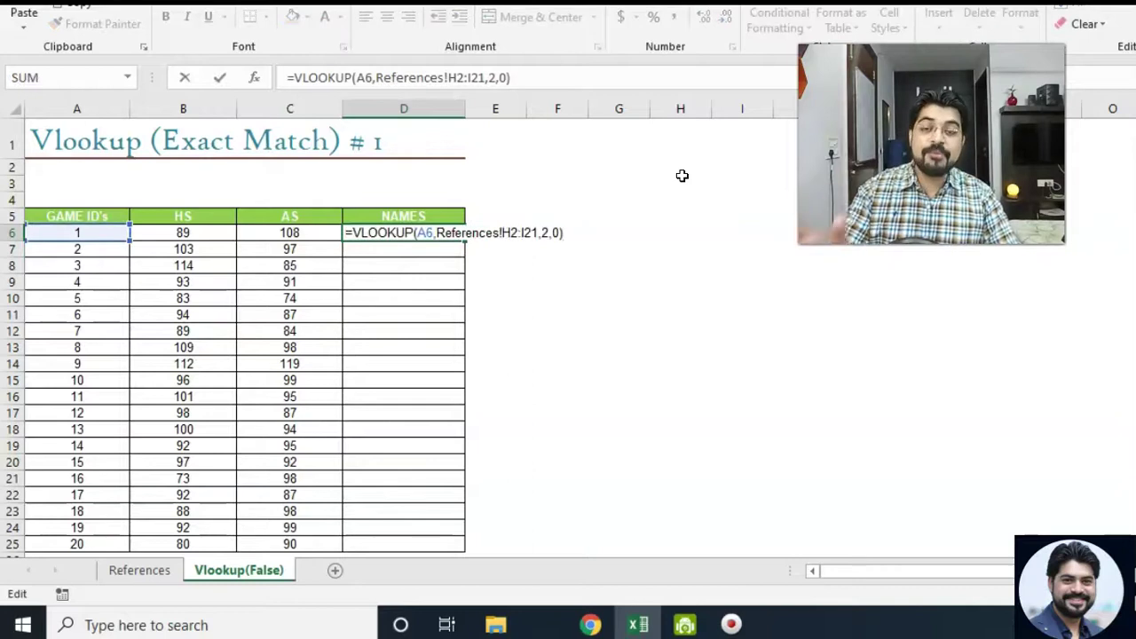
key(Escape)
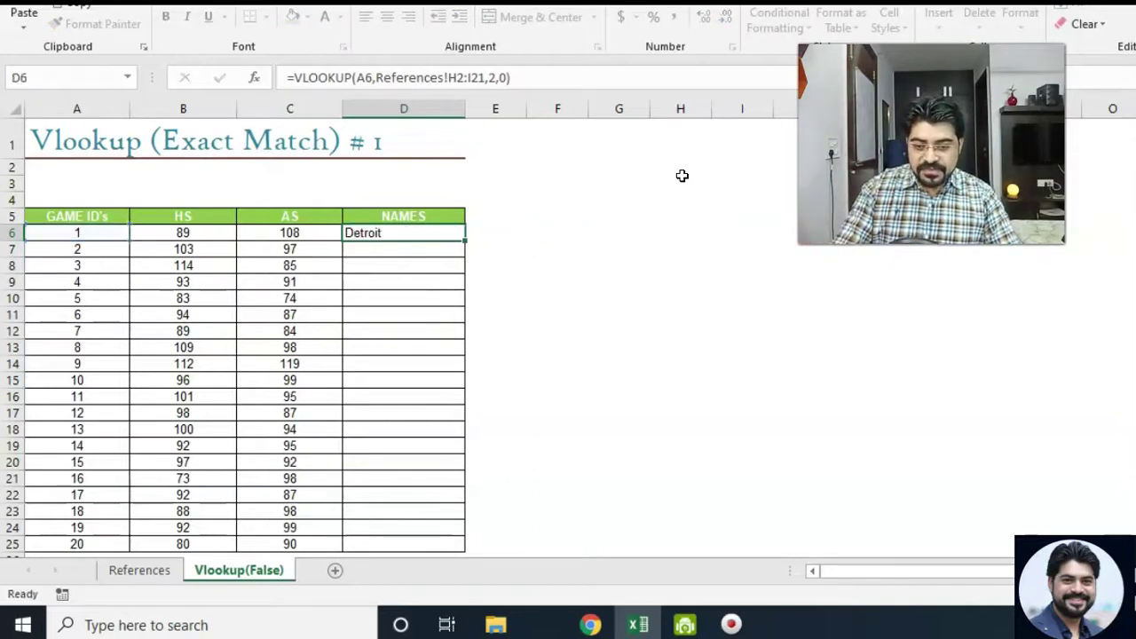
double_click(464, 237)
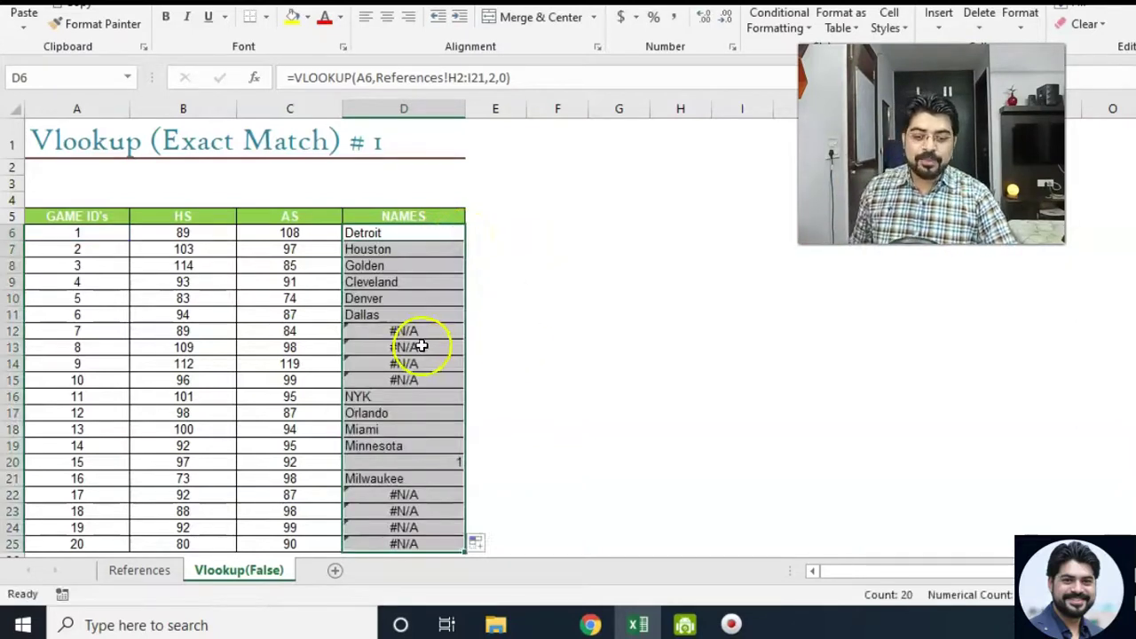
Examine the NAMES results for game IDs 7 to 10 in rows 12 to 15 and the lookup formula in D12
drag(419, 330, 418, 382)
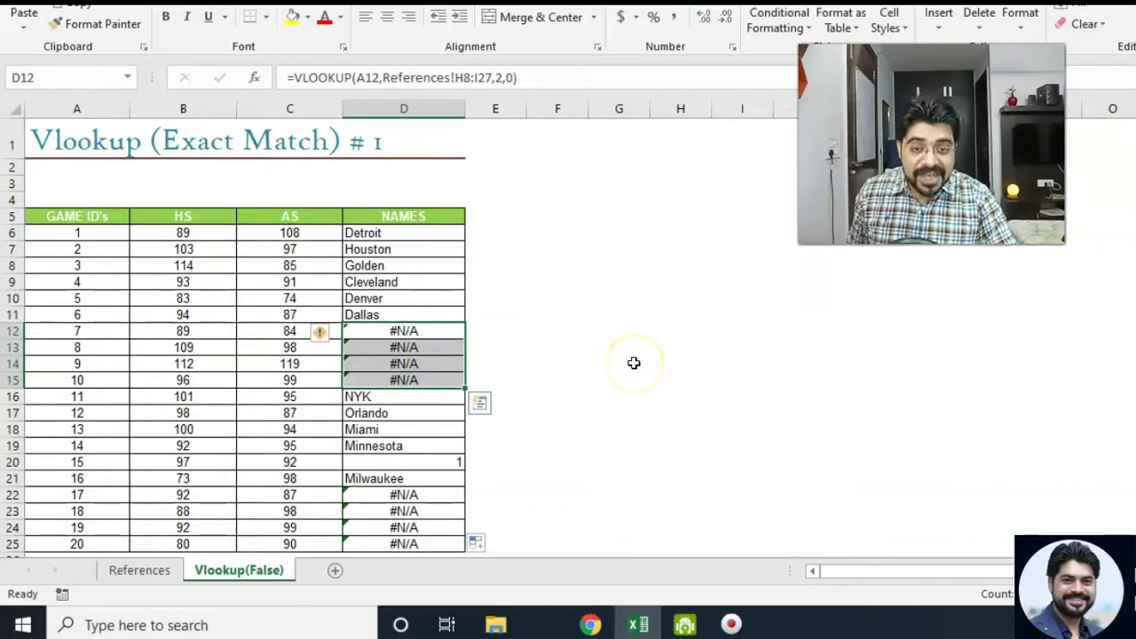
key(Left)
key(Left)
key(Left)
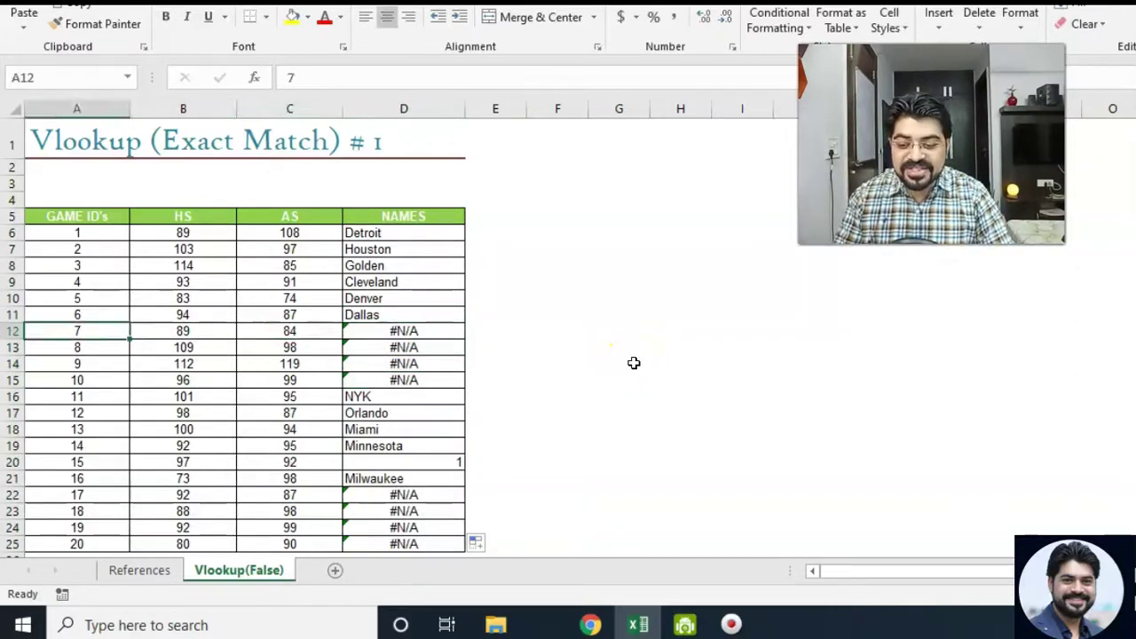
key(shift+Down)
key(shift+Down)
key(shift+Down)
key(shift+Right)
key(shift+Right)
key(shift+Right)
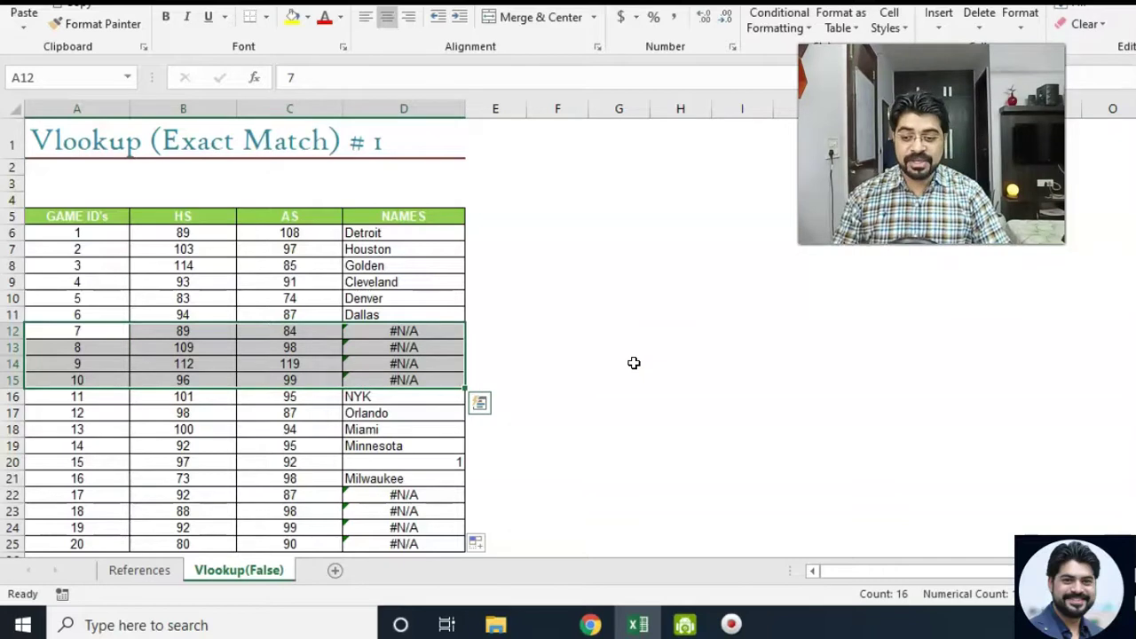
key(Right)
key(Right)
key(Right)
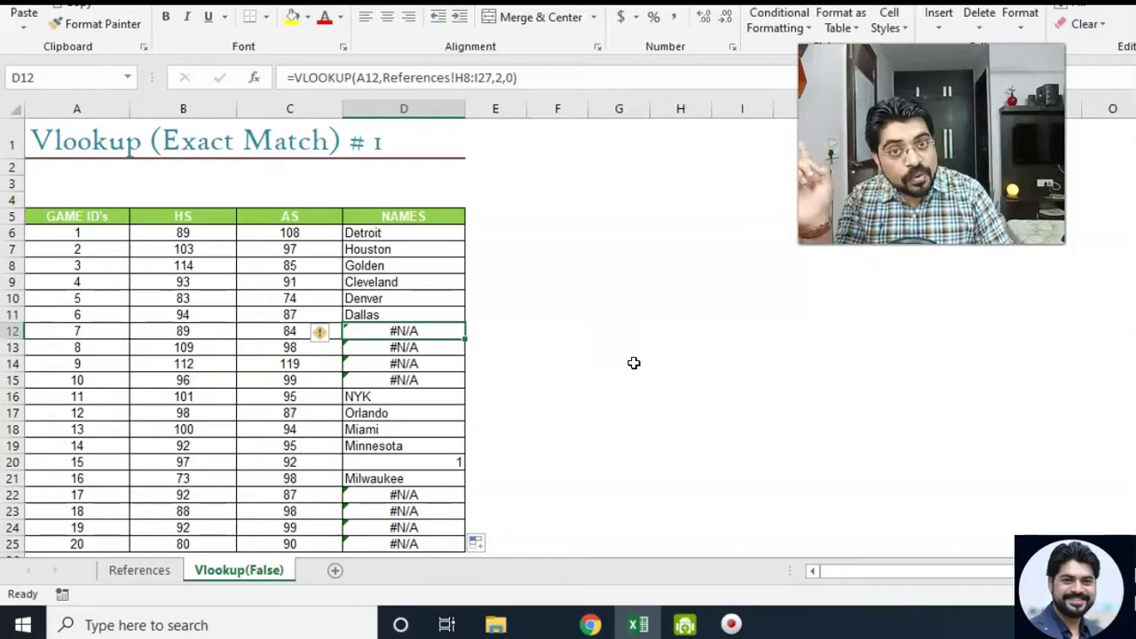
Check game IDs 7 to 10 against the Game ID's column H2:H21 on the References sheet
key(Left)
key(Left)
key(Left)
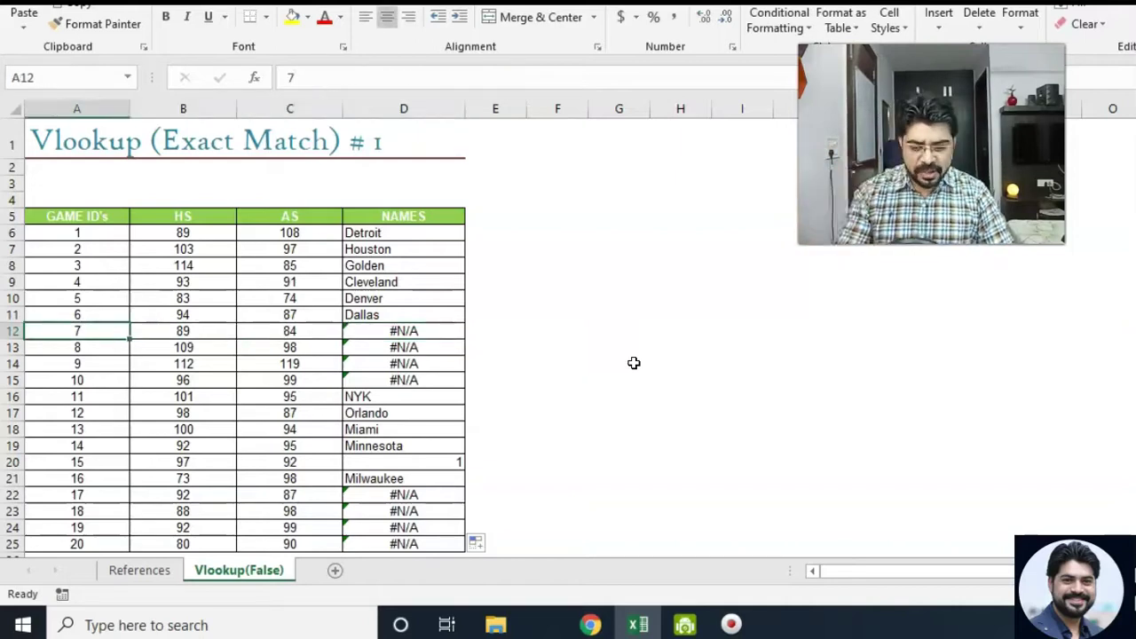
key(shift+Down)
key(shift+Down)
key(shift+Down)
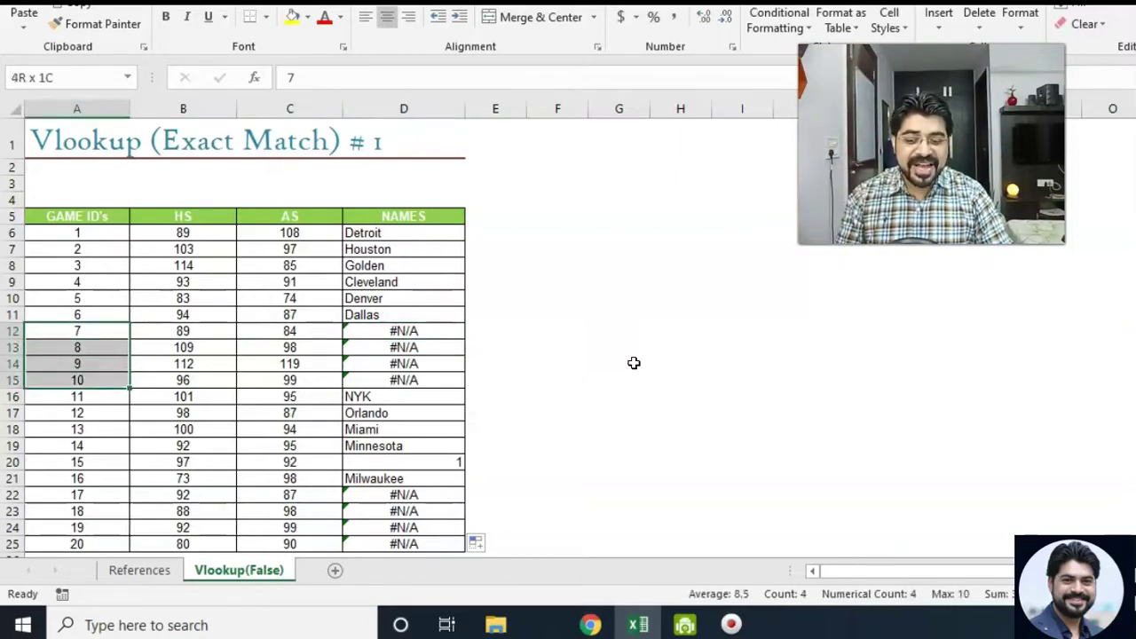
key(ctrl+Page_Up)
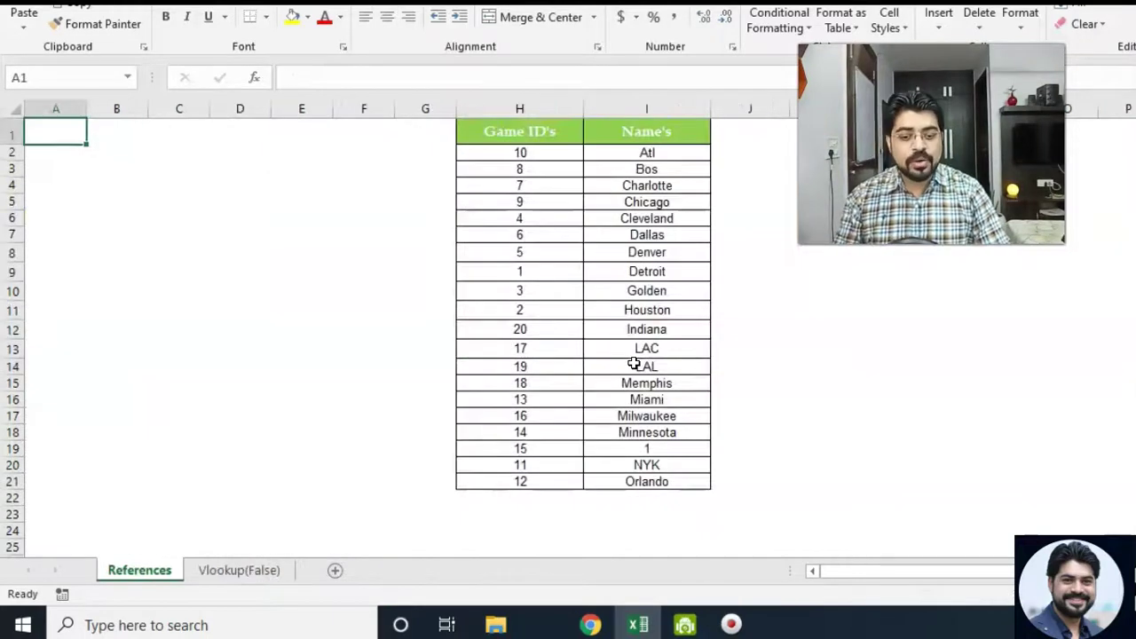
key(Right)
key(Right)
key(Right)
key(Right)
key(Right)
key(Right)
key(Right)
key(Down)
key(ctrl+shift+Down)
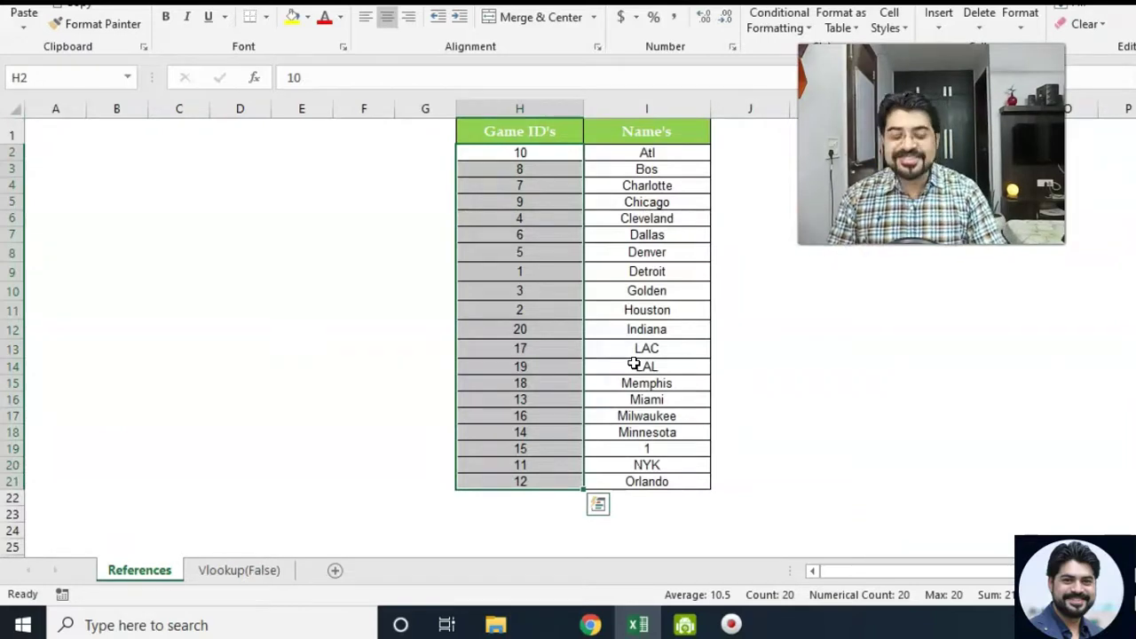
key(ctrl+Page_Down)
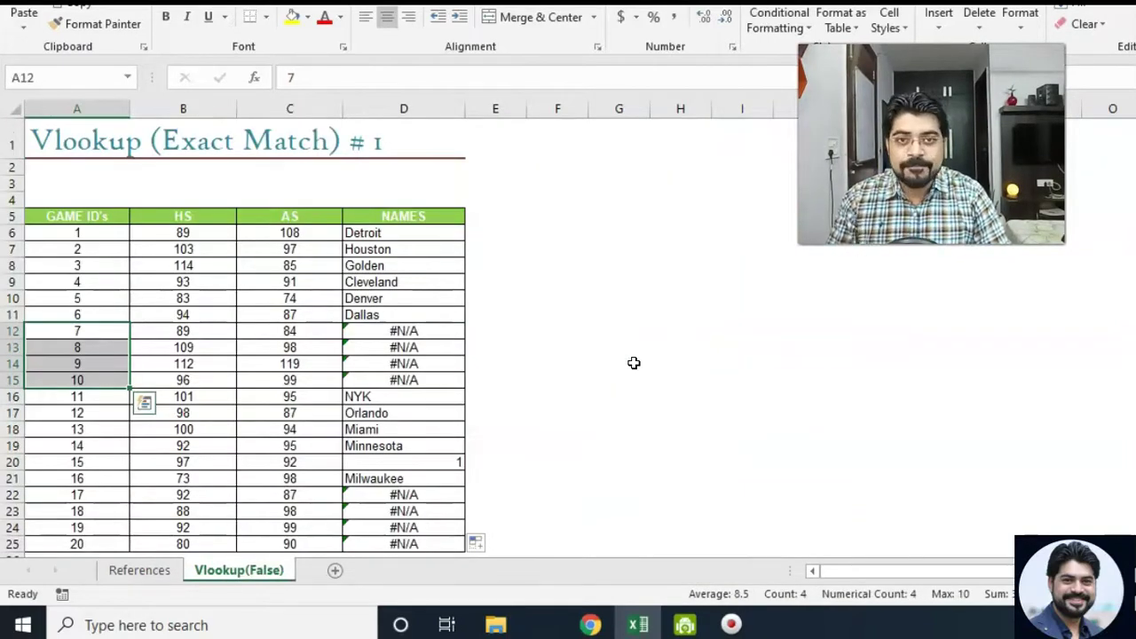
Examine the table_array range H2:I21 in the VLOOKUP formula in D6 without changing the formula
key(Right)
key(Right)
key(Right)
key(Right)
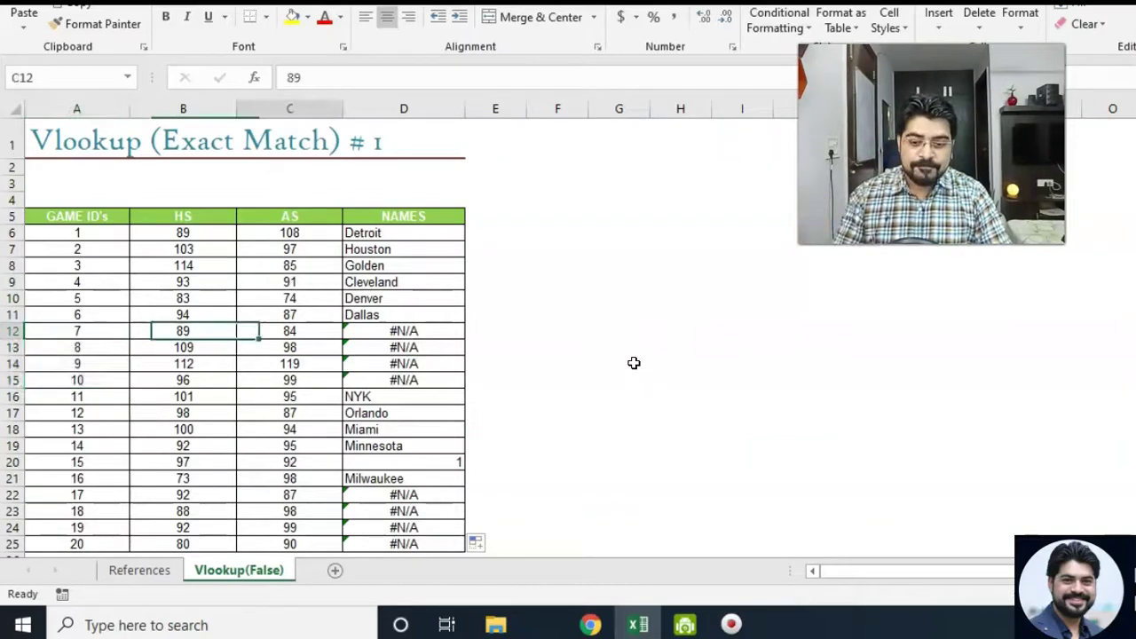
key(Left)
key(Up)
key(Up)
key(Up)
key(Up)
key(Up)
key(Up)
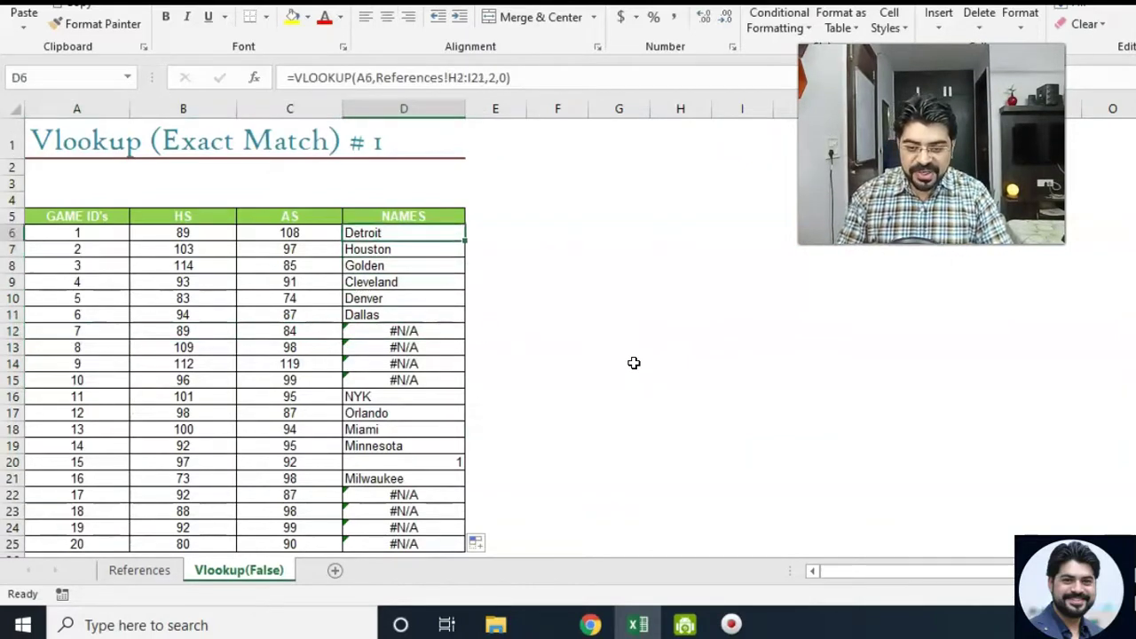
key(F2)
key(Left)
key(Left)
key(Left)
key(Left)
key(Left)
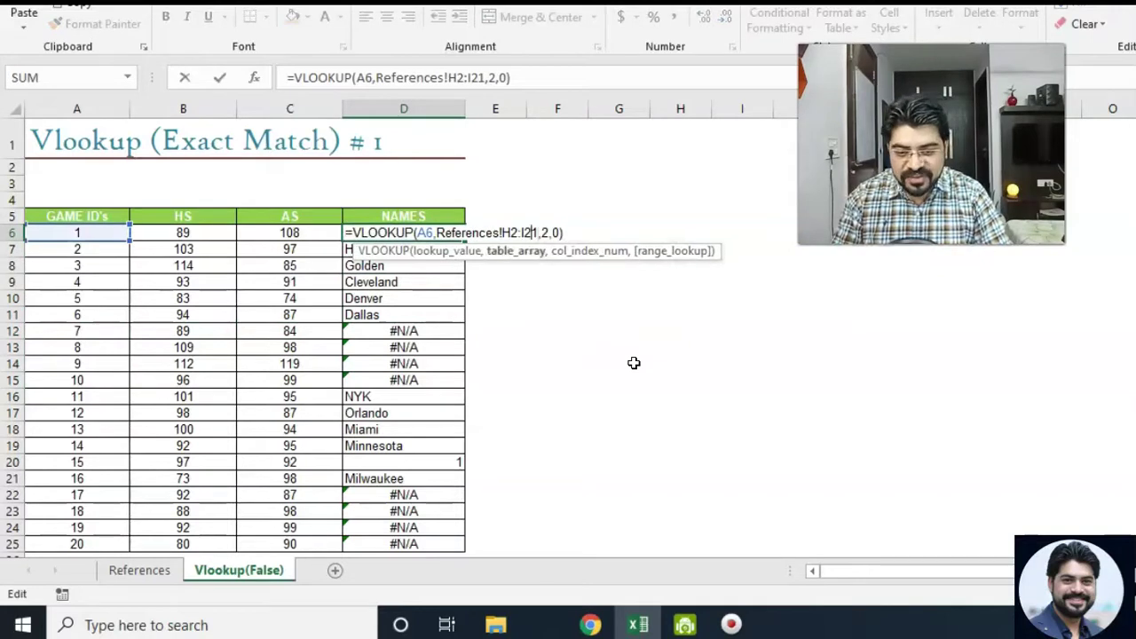
key(shift+Left)
key(shift+Left)
key(shift+Left)
key(shift+Left)
key(shift+Left)
key(shift+Left)
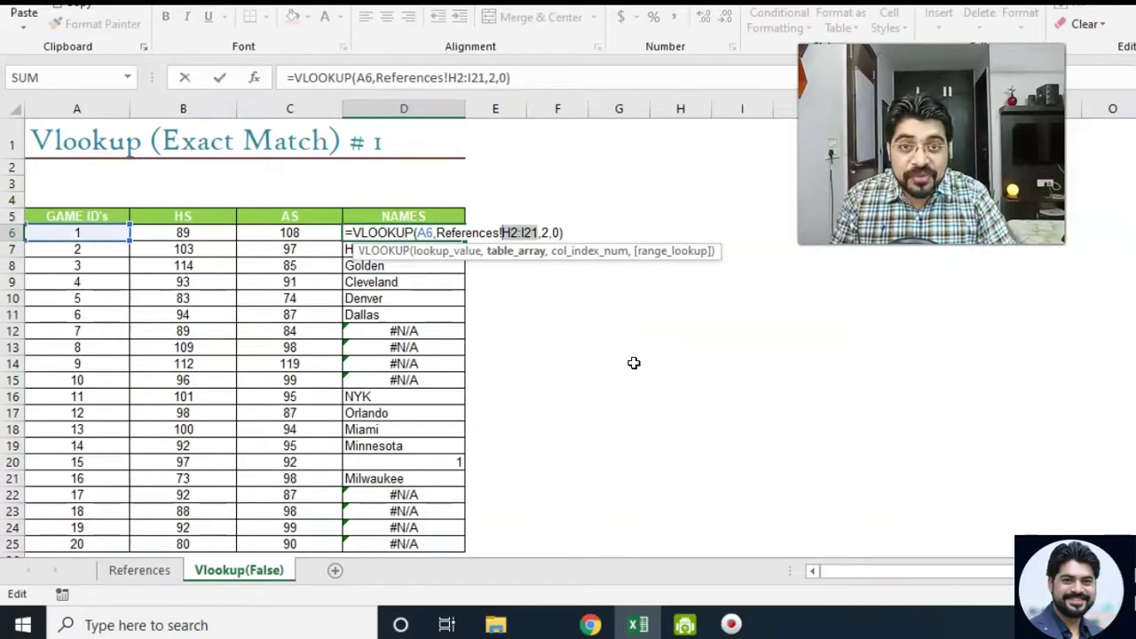
key(Escape)
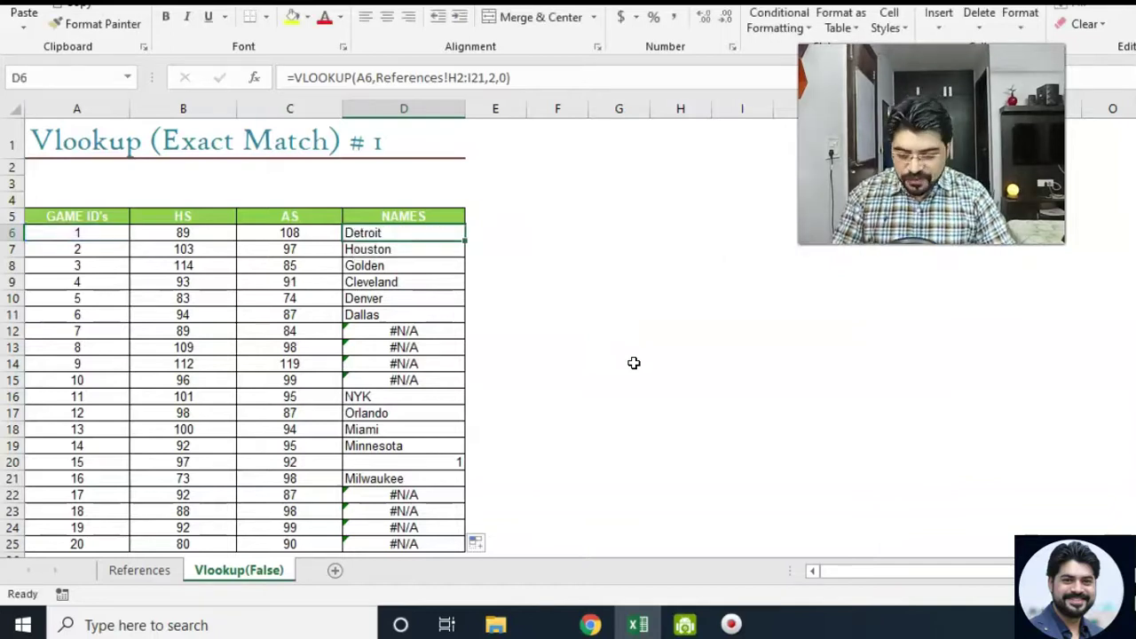
Compare the VLOOKUP formula in D6 with the filled-down formula in D7
key(F2)
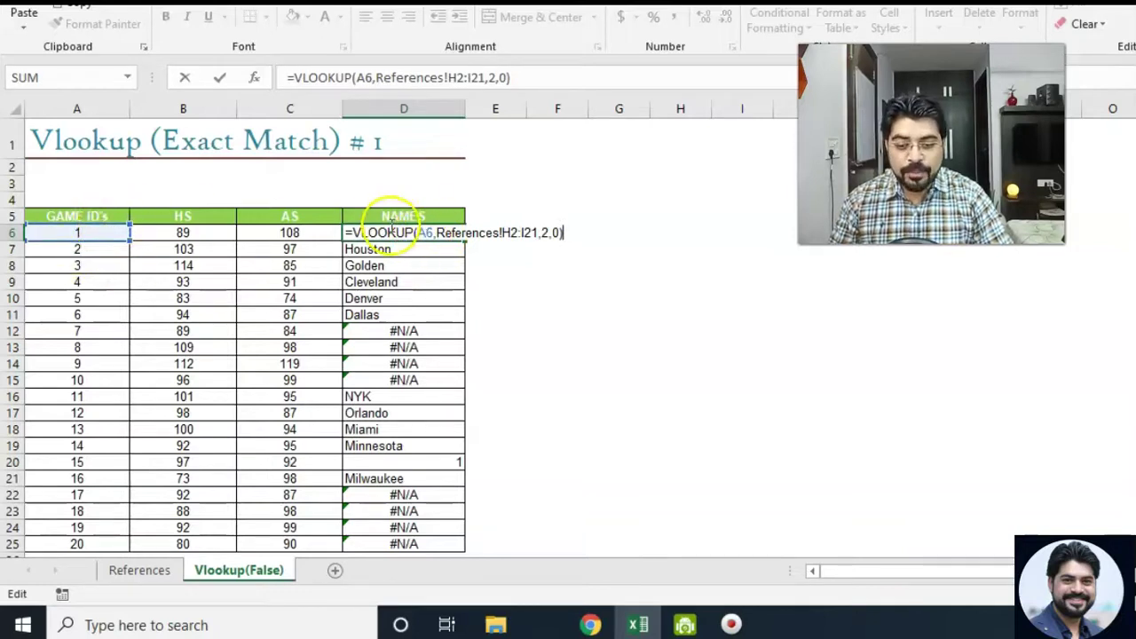
key(Return)
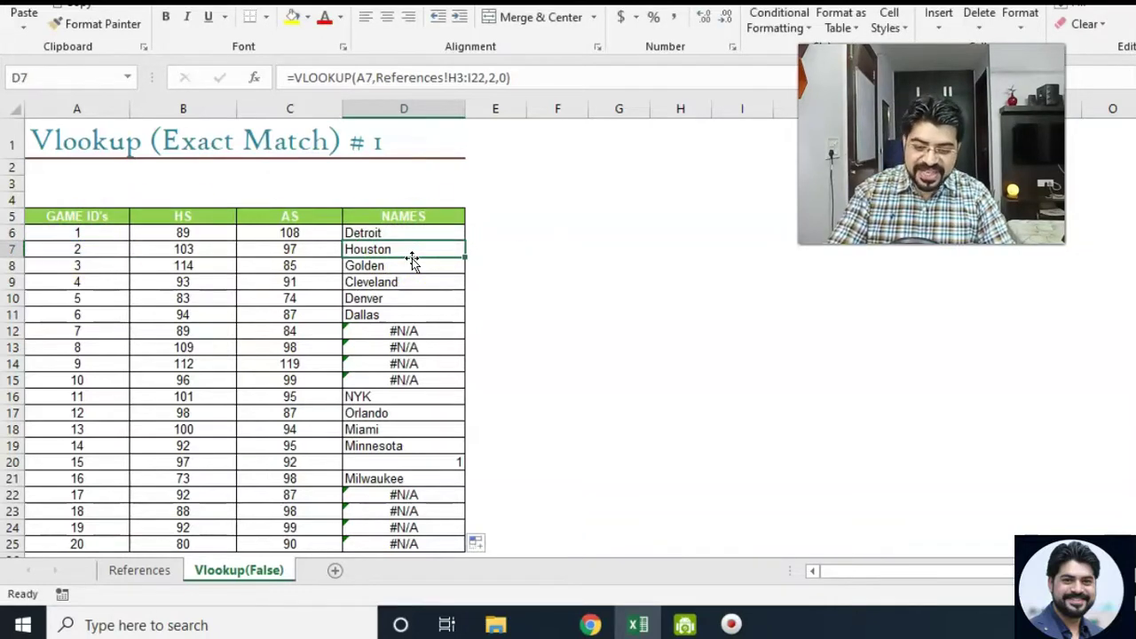
key(F2)
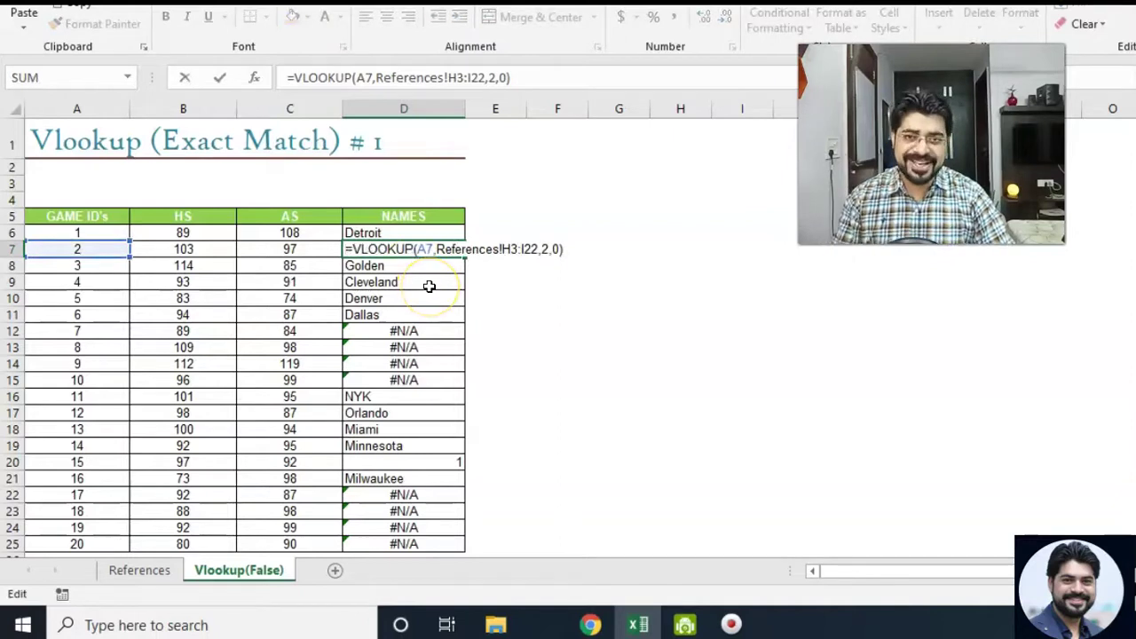
key(Escape)
Return to D6 and inspect the References range used as its table_array, leaving the formula unchanged
key(Up)
key(F2)
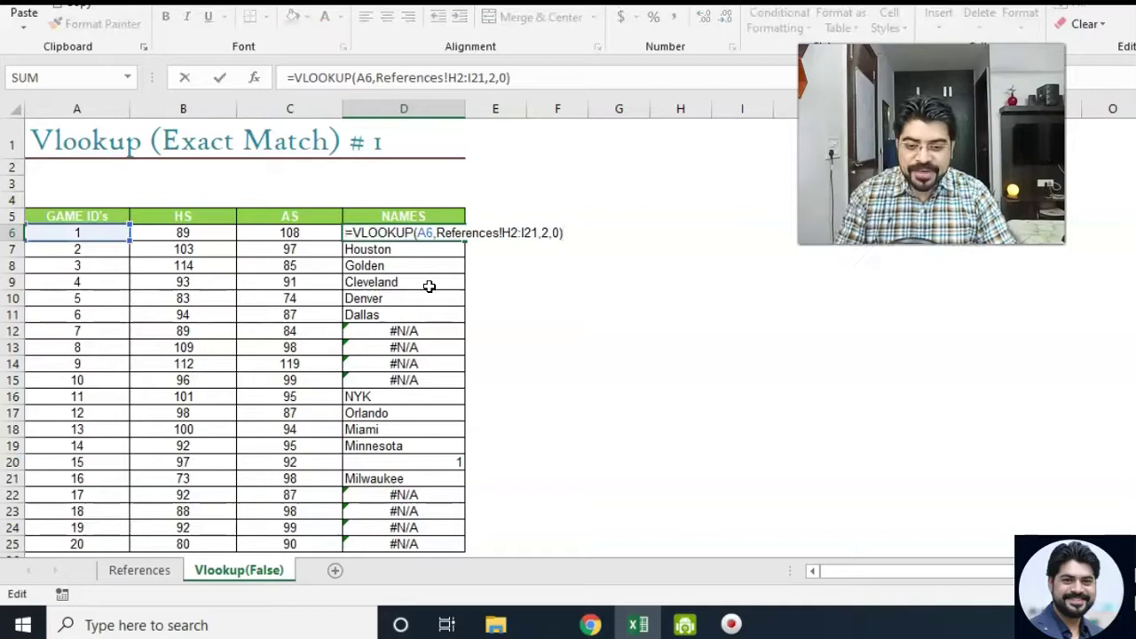
key(Left)
key(Left)
key(Left)
key(Left)
key(Left)
key(shift+Left)
key(shift+Left)
key(shift+Left)
key(shift+Left)
key(shift+Left)
key(shift+Left)
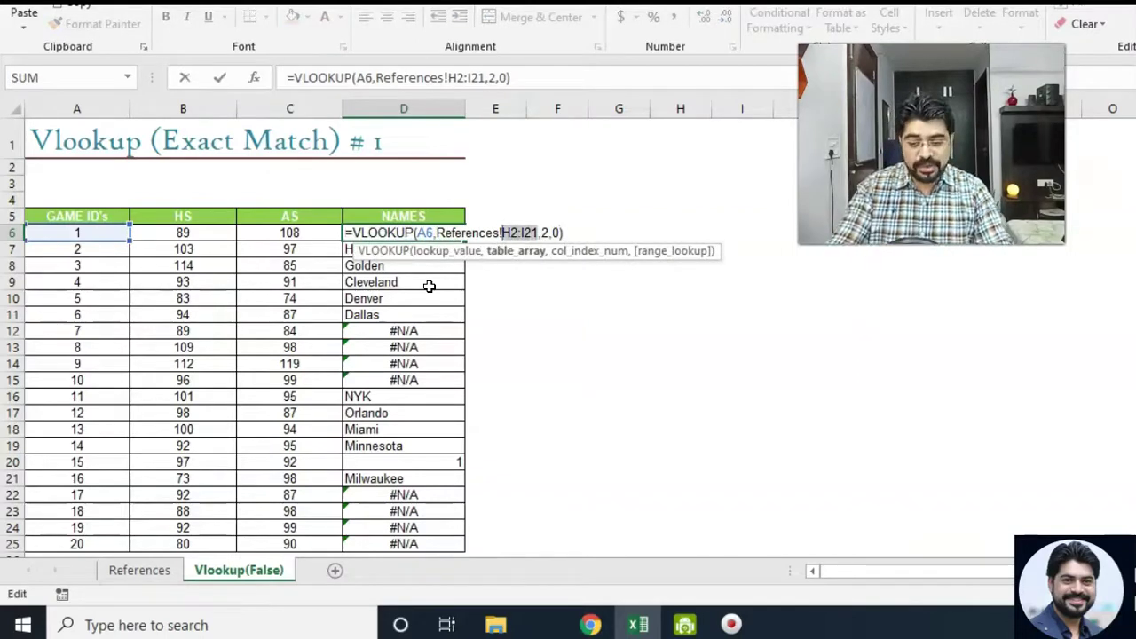
key(Escape)
Select H2:I21 on the References sheet to view the range that the D6 formula searches
key(ctrl+Page_Up)
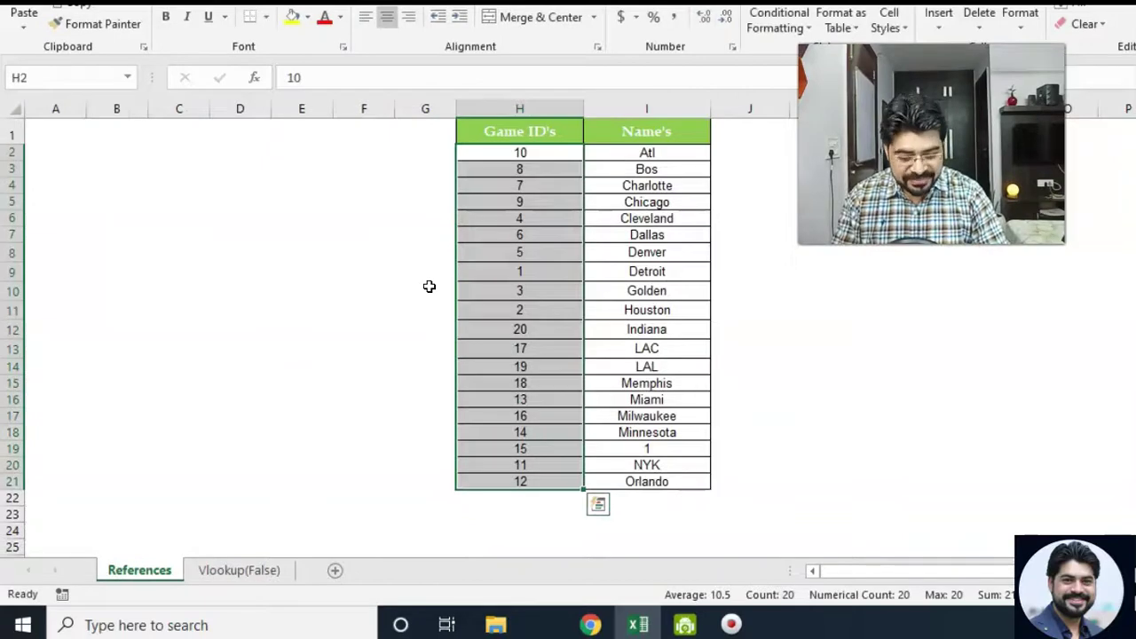
key(ctrl+shift+Up)
key(ctrl+shift+Down)
key(shift+Right)
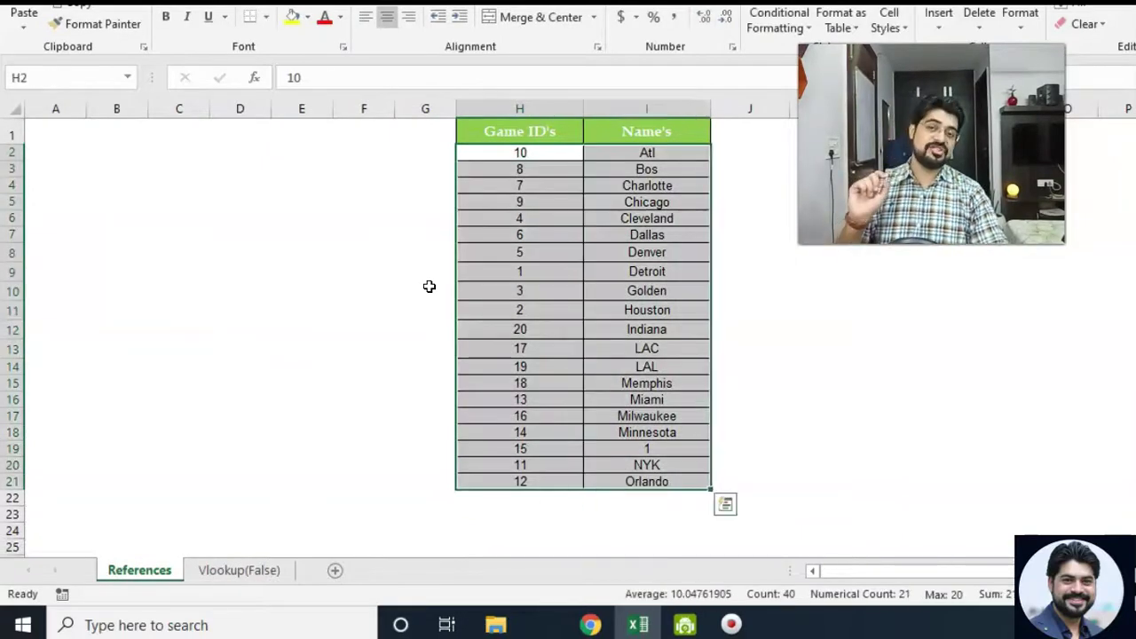
On the Vlookup(False) sheet, compare the table_array row numbers in D6 with those in D7
key(ctrl+Page_Down)
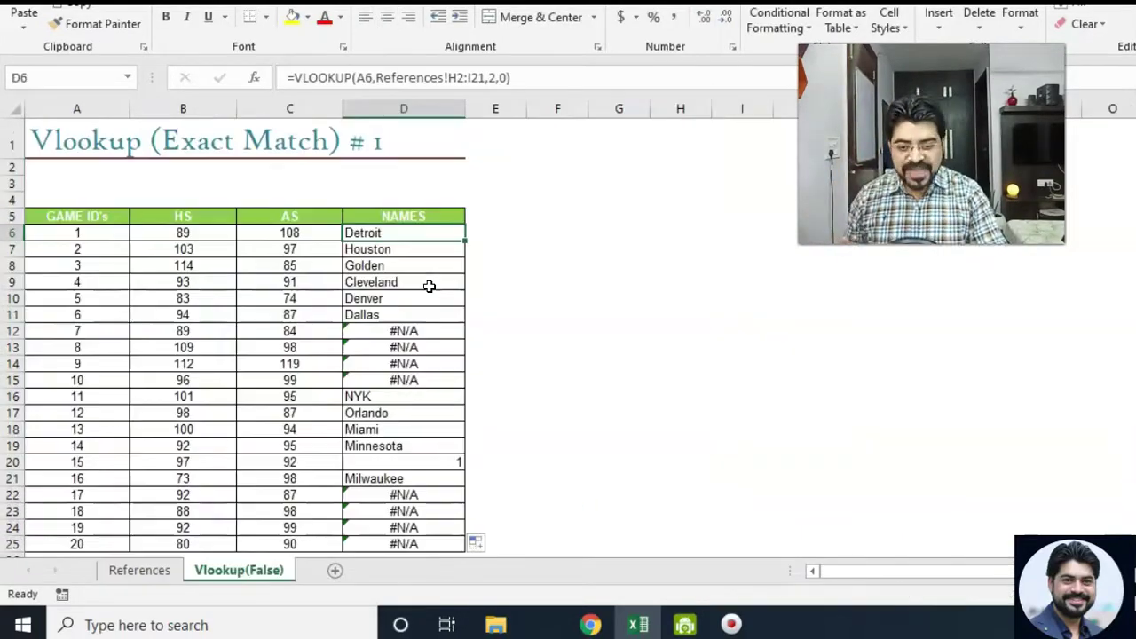
key(F2)
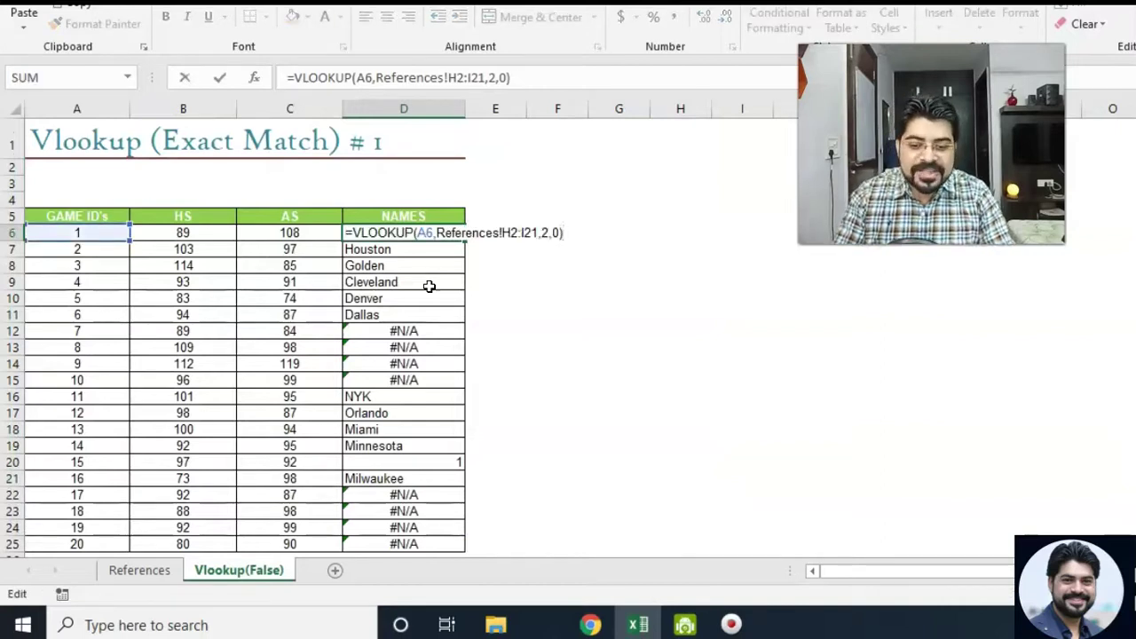
key(Return)
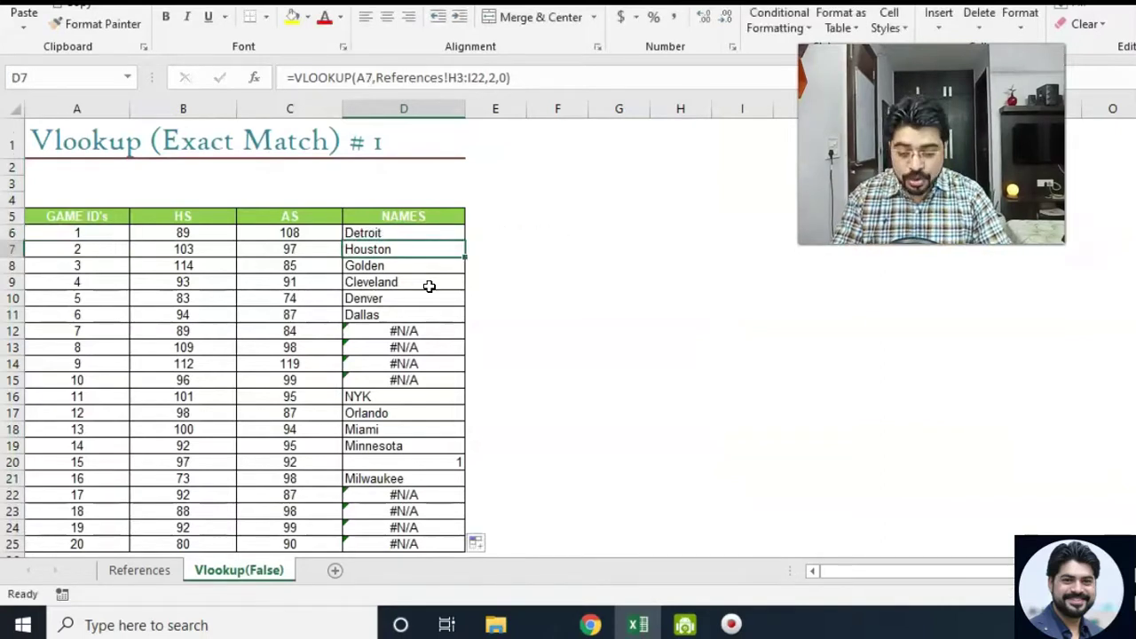
key(F2)
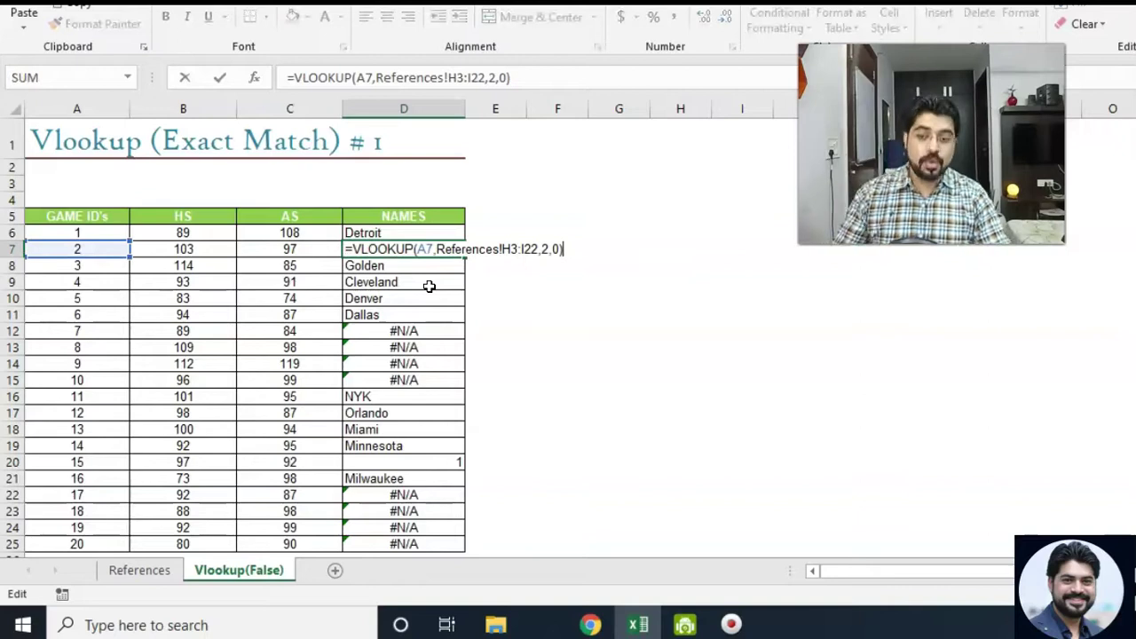
key(Escape)
Select H3:I22 on the References sheet to view the range that the D7 formula searches
key(ctrl+Page_Up)
key(Down)
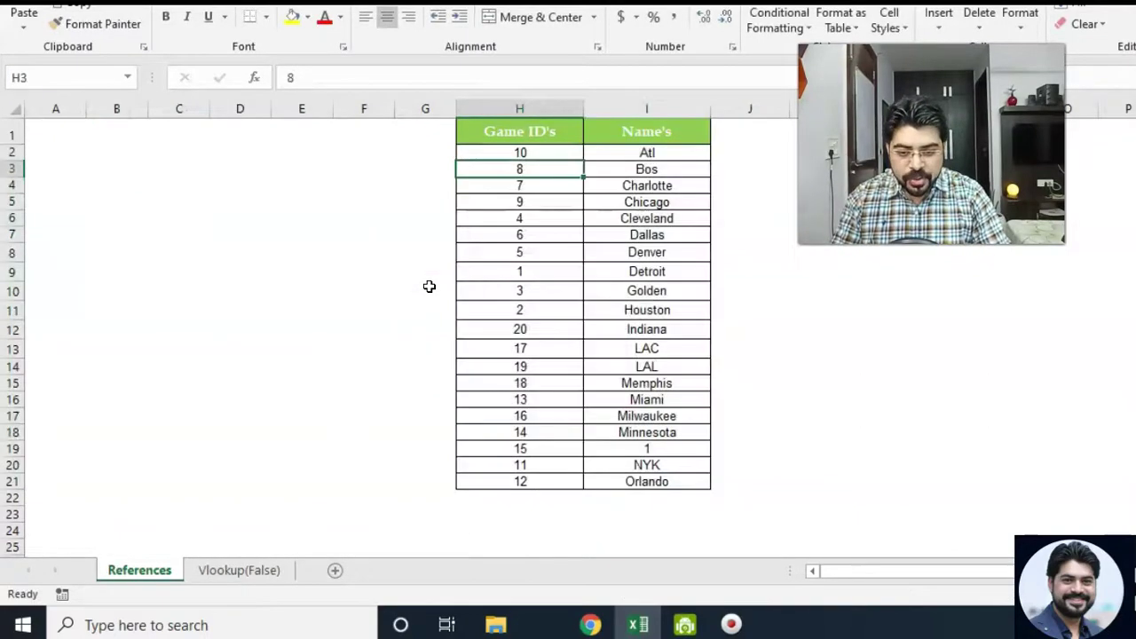
key(ctrl+shift+Down)
key(shift+Down)
key(shift+Right)
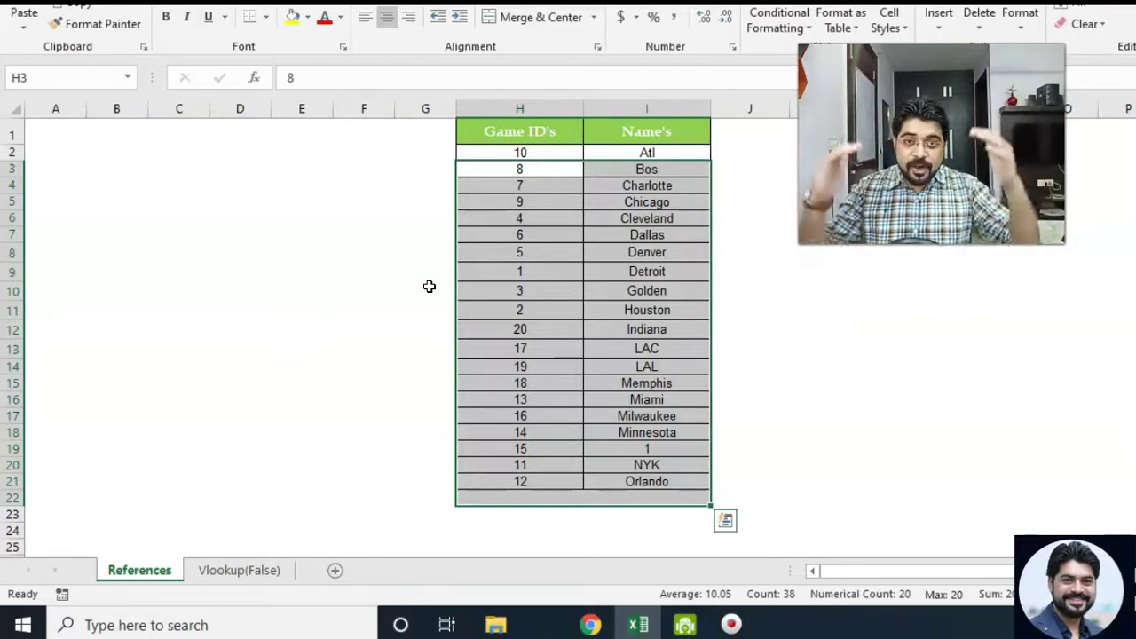
Reselect the full lookup table H2:I21 on the References sheet
key(ctrl+Up)
key(Down)
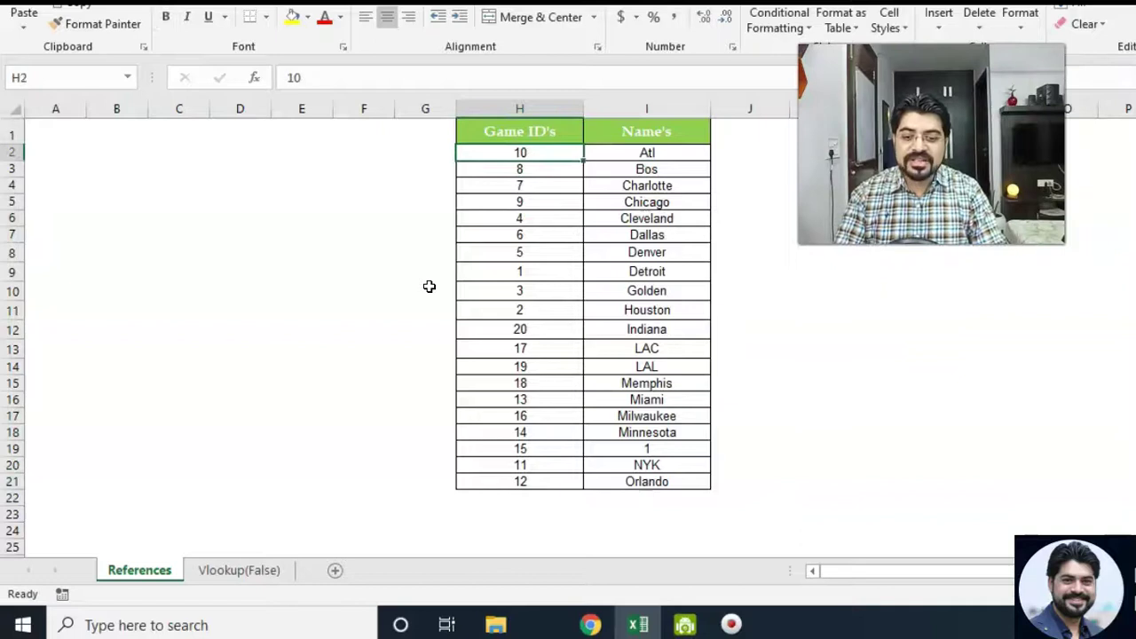
key(ctrl+shift+Down)
key(shift+Right)
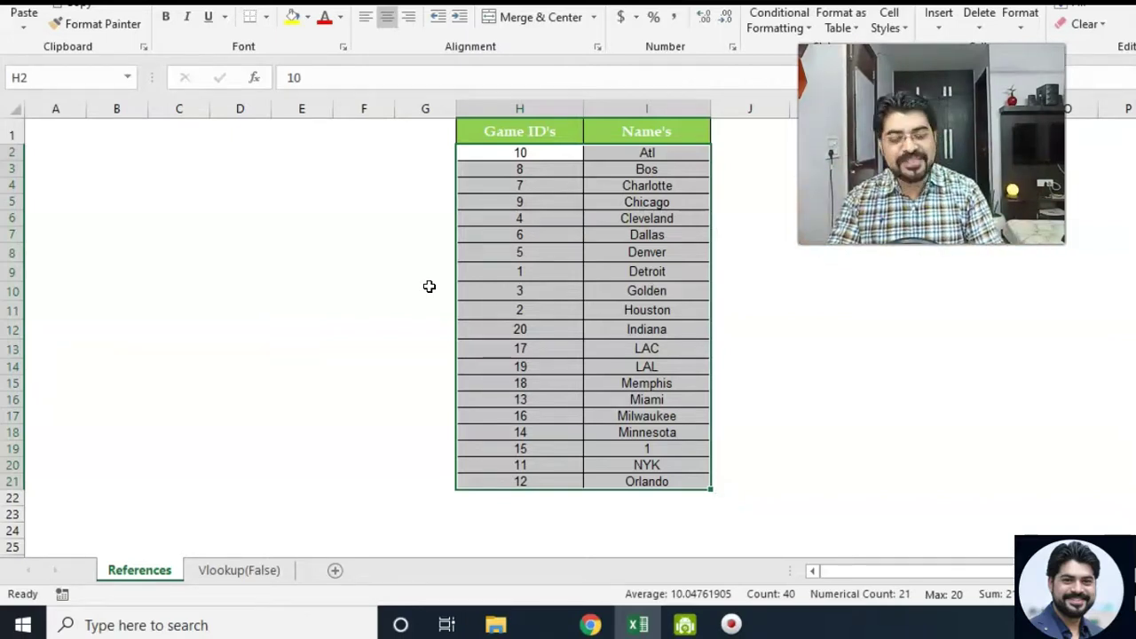
Show formulas instead of results on the Vlookup(False) sheet and examine the References ranges down the NAMES column
key(ctrl+Page_Down)
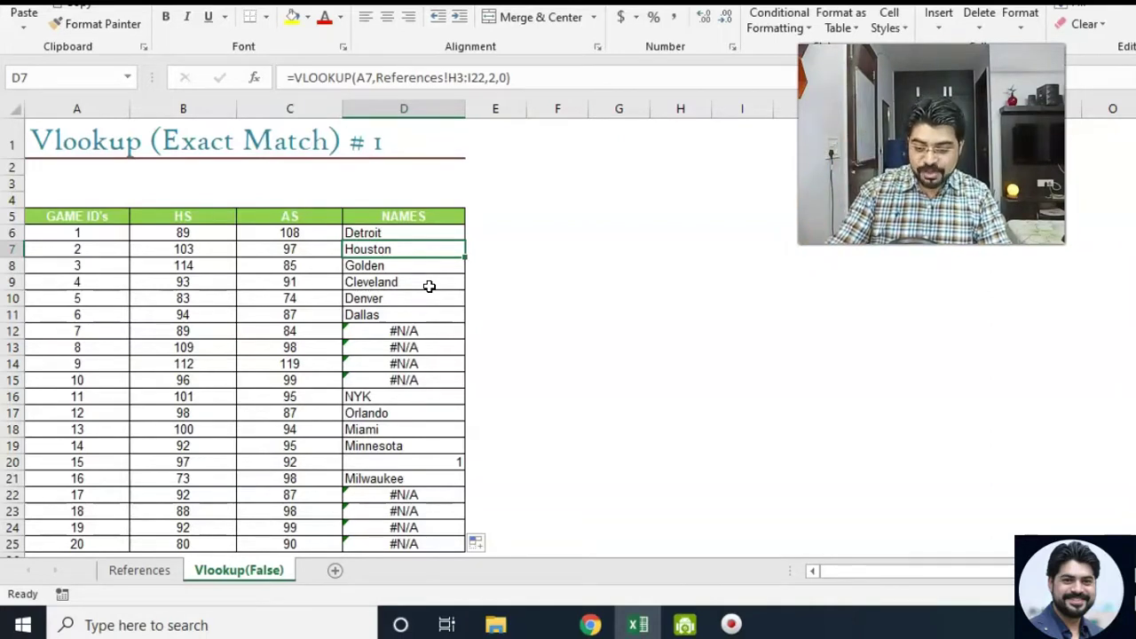
key(ctrl+grave)
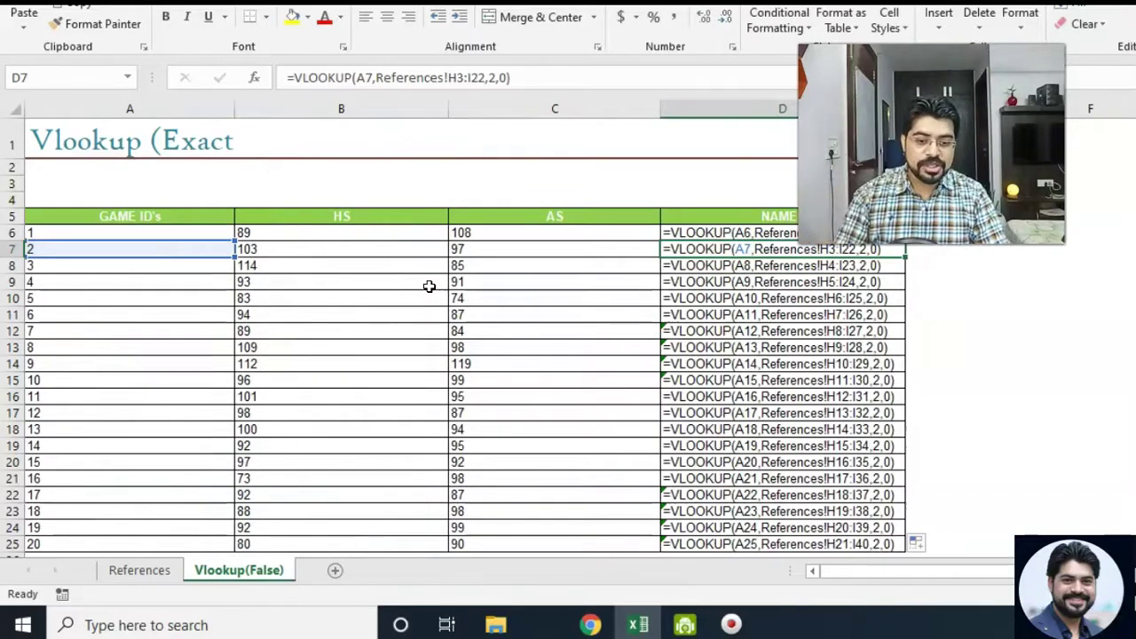
key(Up)
click(729, 226)
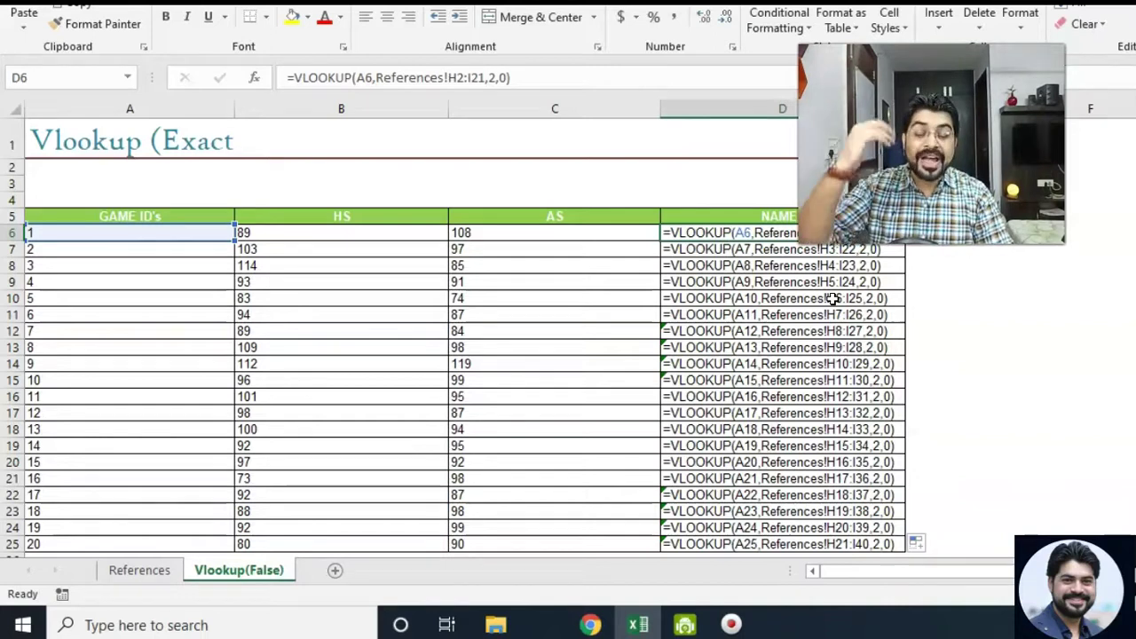
Lock the table_array rows in D6 so the formula reads =VLOOKUP(A6,References!H$2:I$21,2,0)
key(F2)
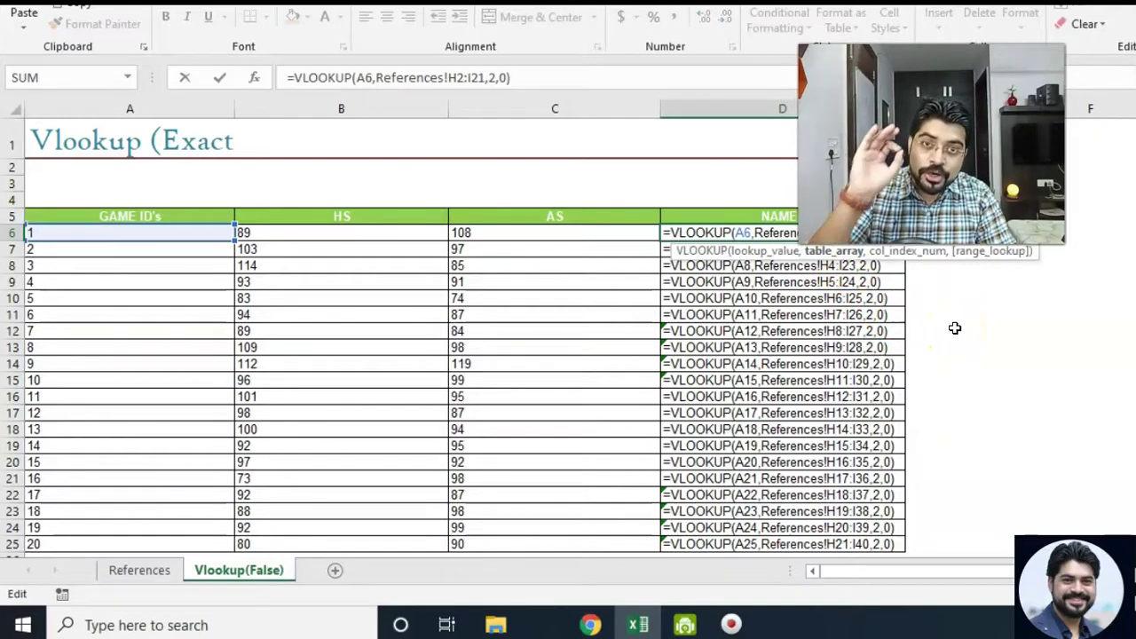
text($2:I)
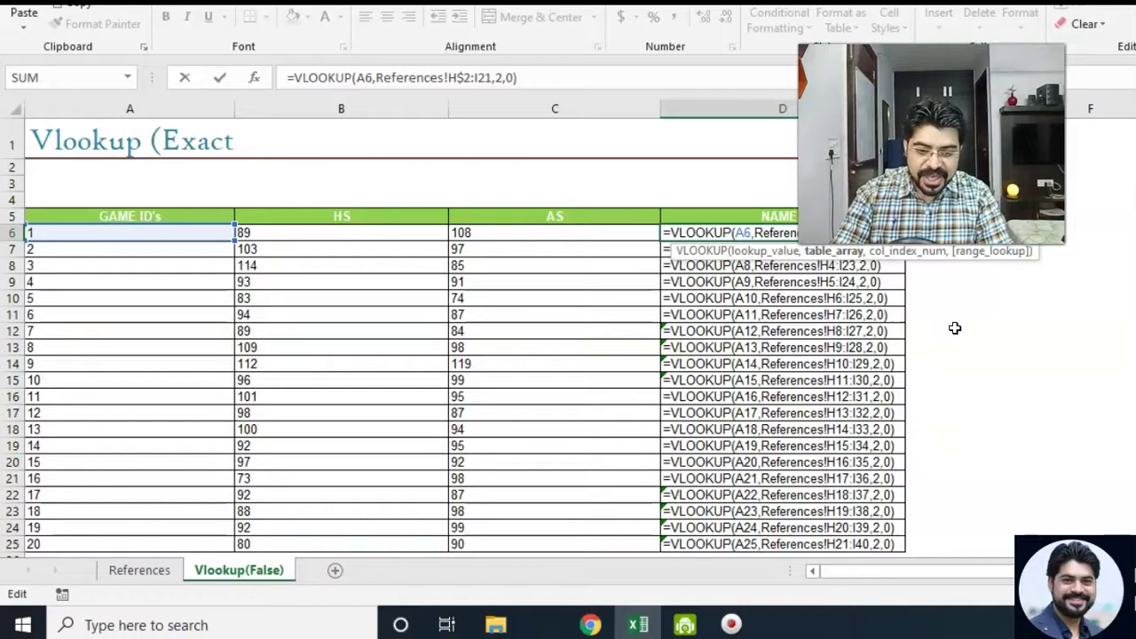
text($)
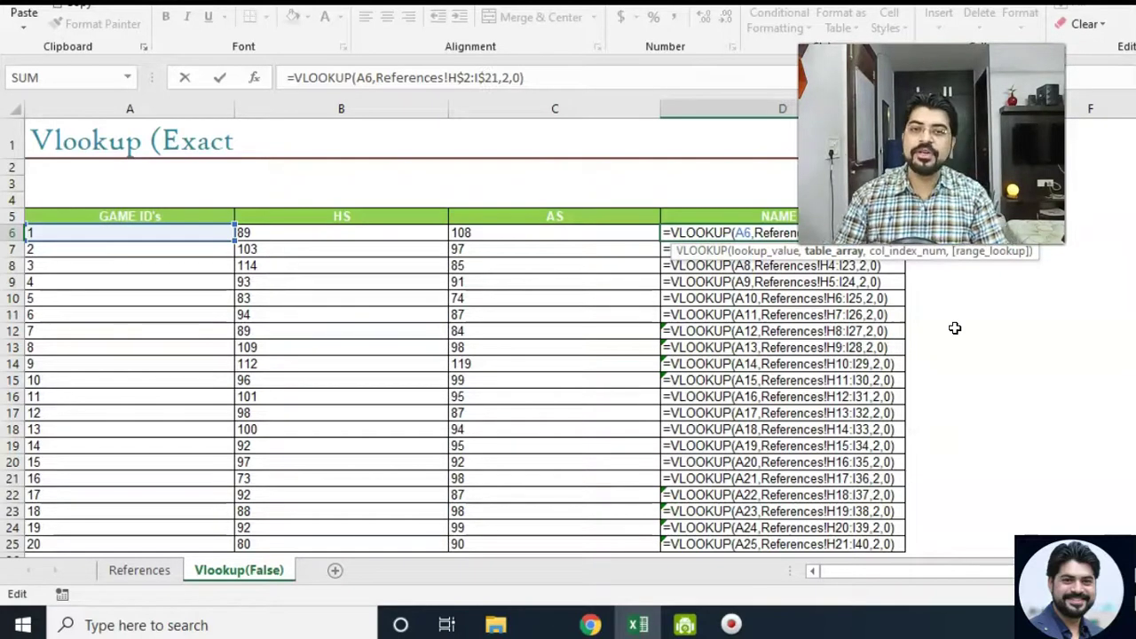
key(Return)
key(Up)
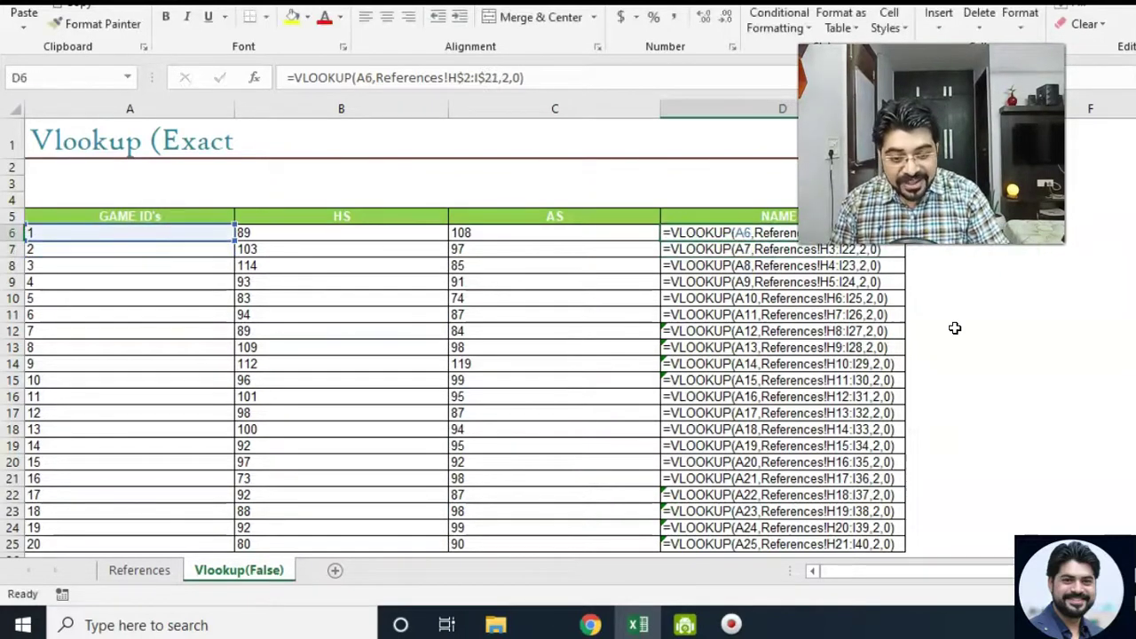
Fill the D6 formula down to D25, switch the sheet back to showing results, and check D20
drag(905, 241, 904, 544)
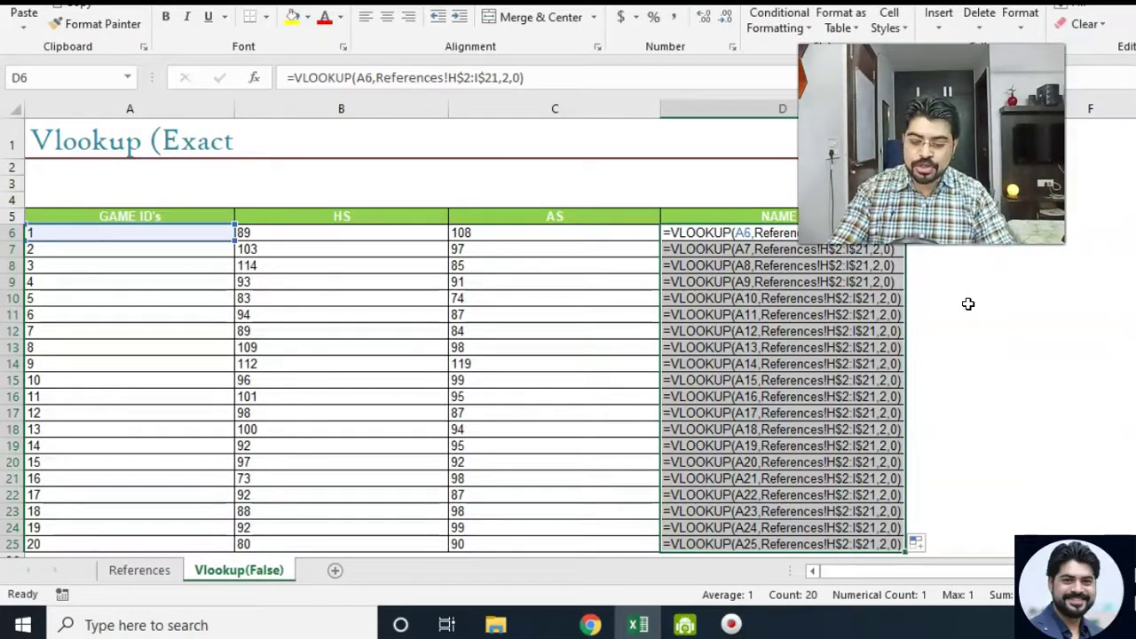
key(ctrl+grave)
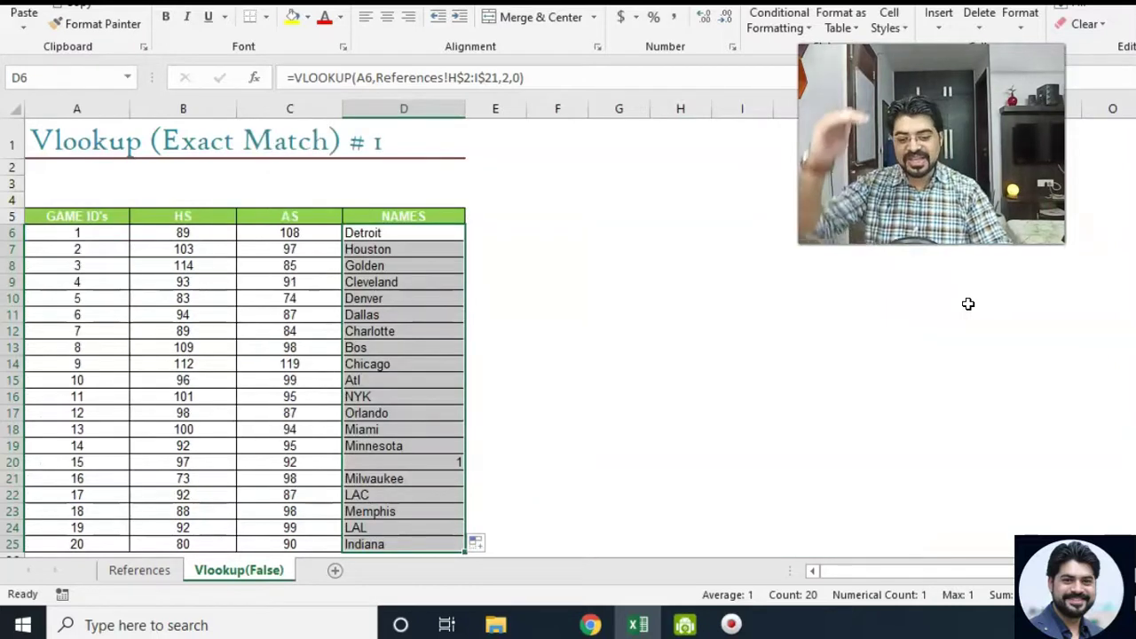
click(444, 463)
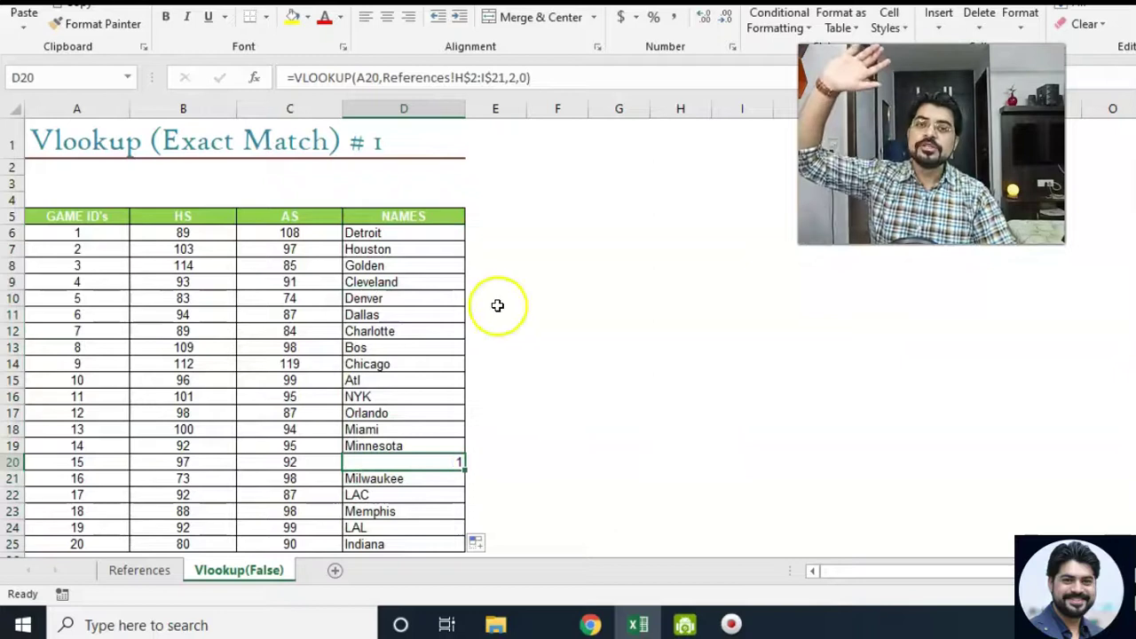
Clear all formulas from the NAMES column, D6:D25
click(420, 233)
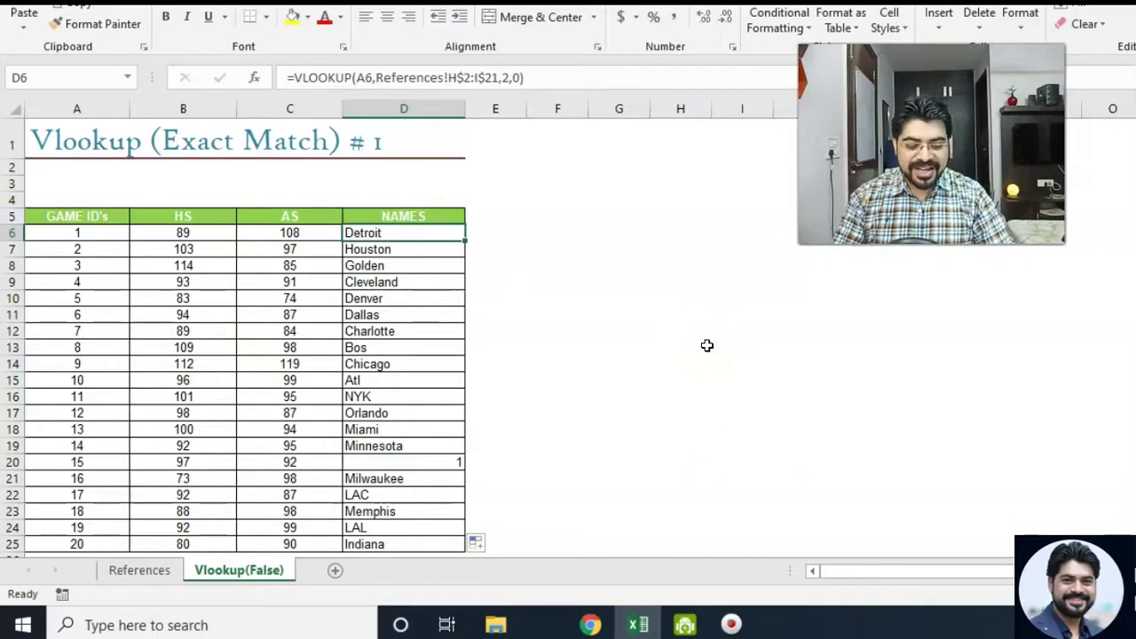
key(ctrl+shift+Down)
key(Delete)
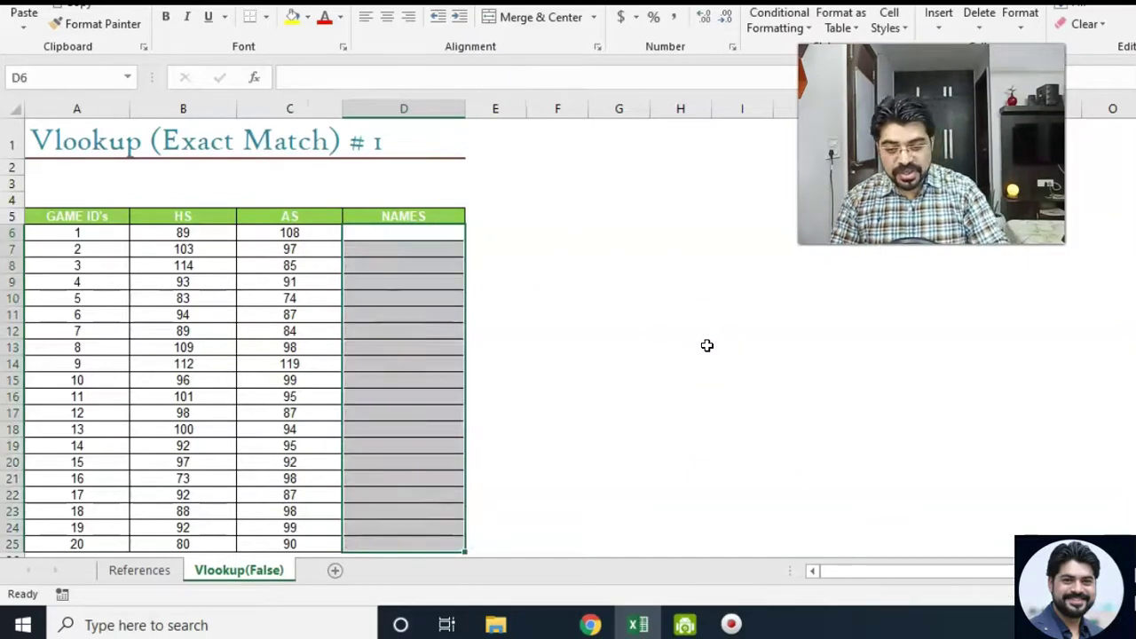
Start a VLOOKUP formula in D6 with A6 as the lookup value
text(=vlo)
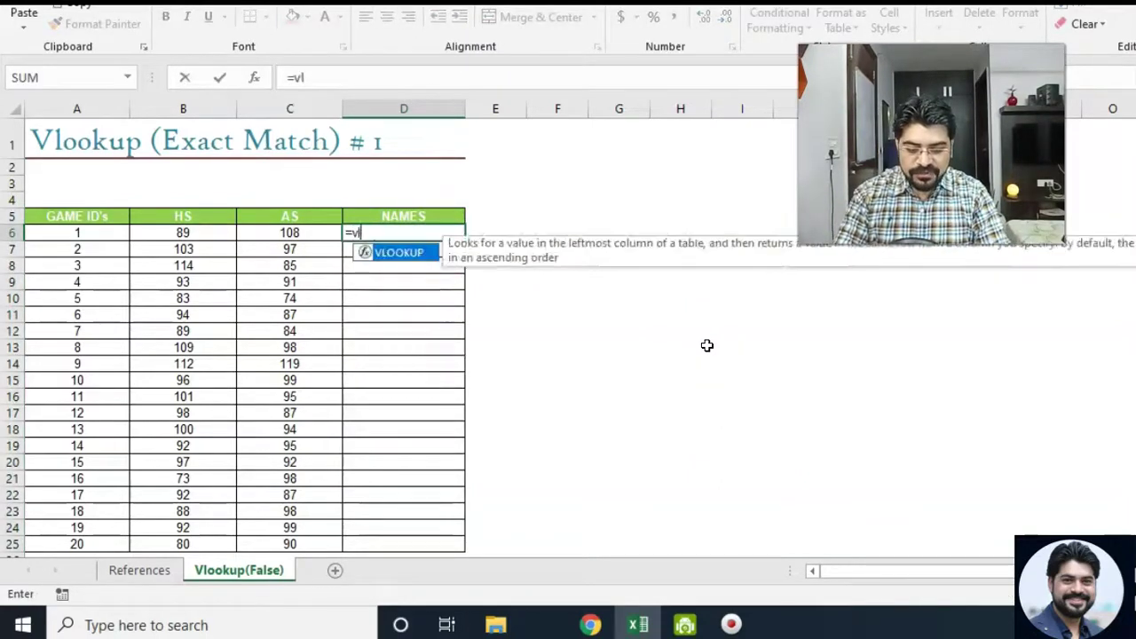
key(Tab)
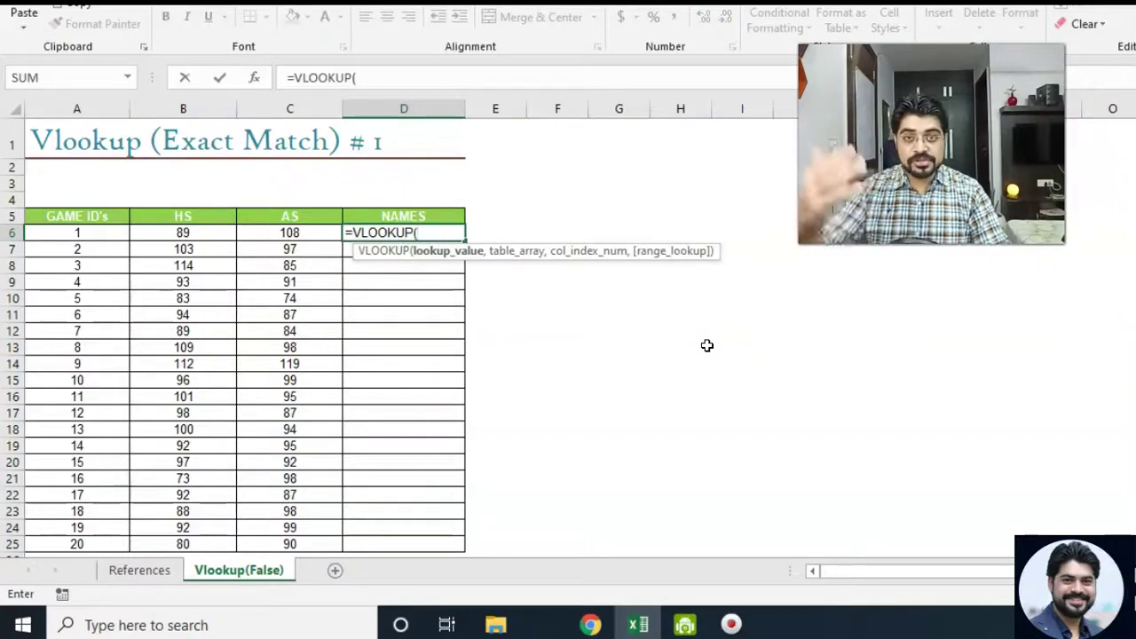
key(Left)
key(Left)
key(Left)
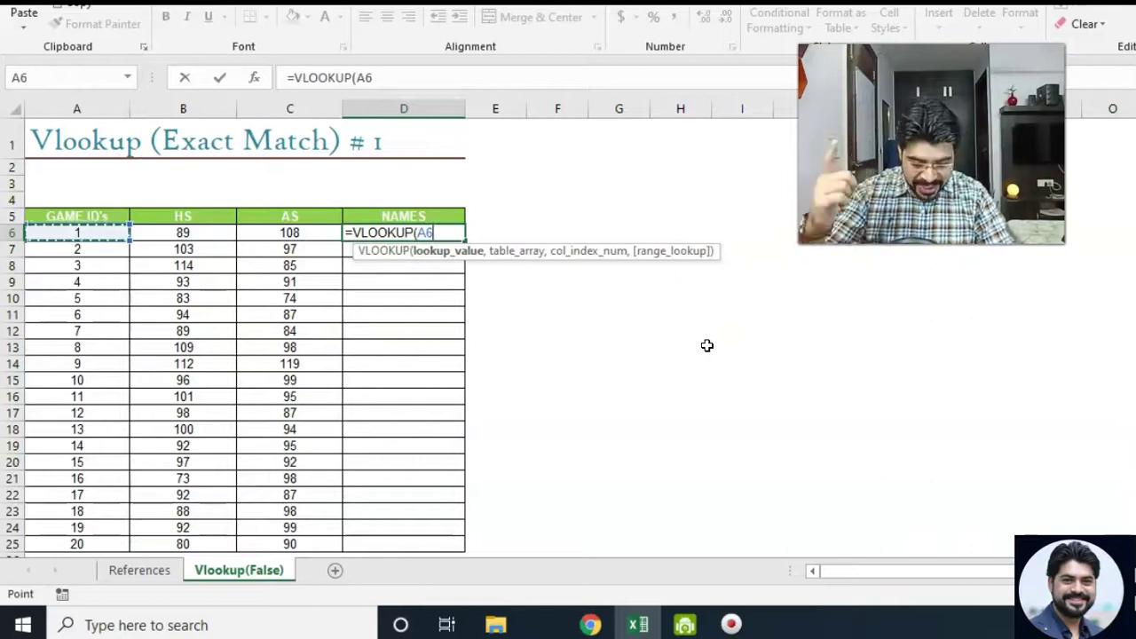
text(,)
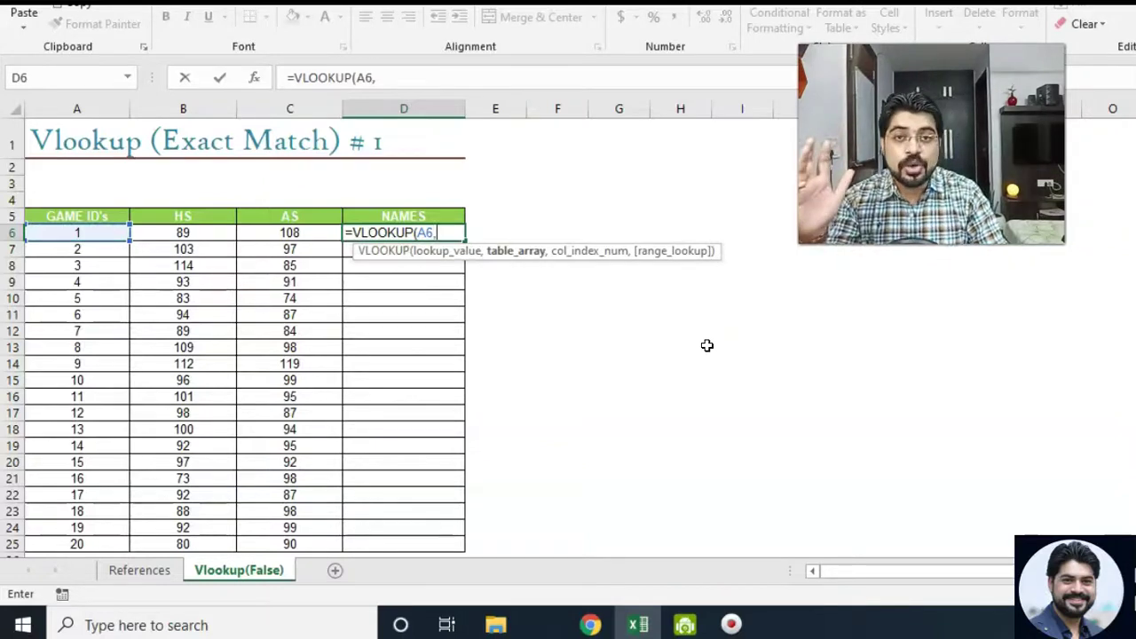
Set the table_array to H2:I21 on the References sheet and lock it fully as $H$2:$I$21
key(ctrl+Page_Up)
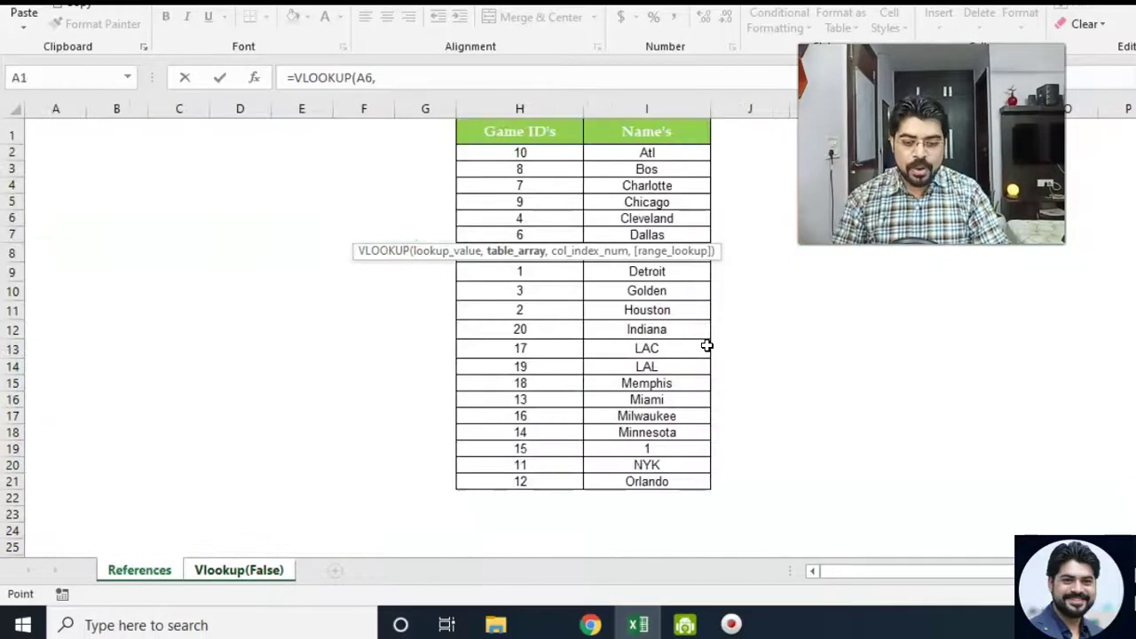
key(Down)
key(ctrl+Right)
key(ctrl+shift+Down)
key(ctrl+shift+Right)
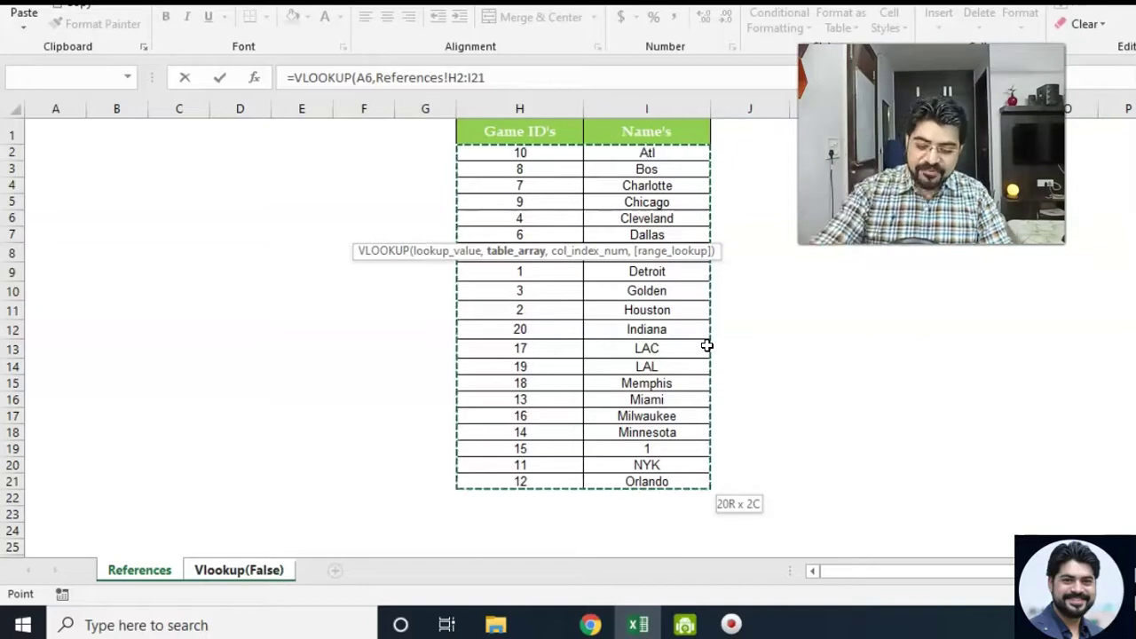
key(F4)
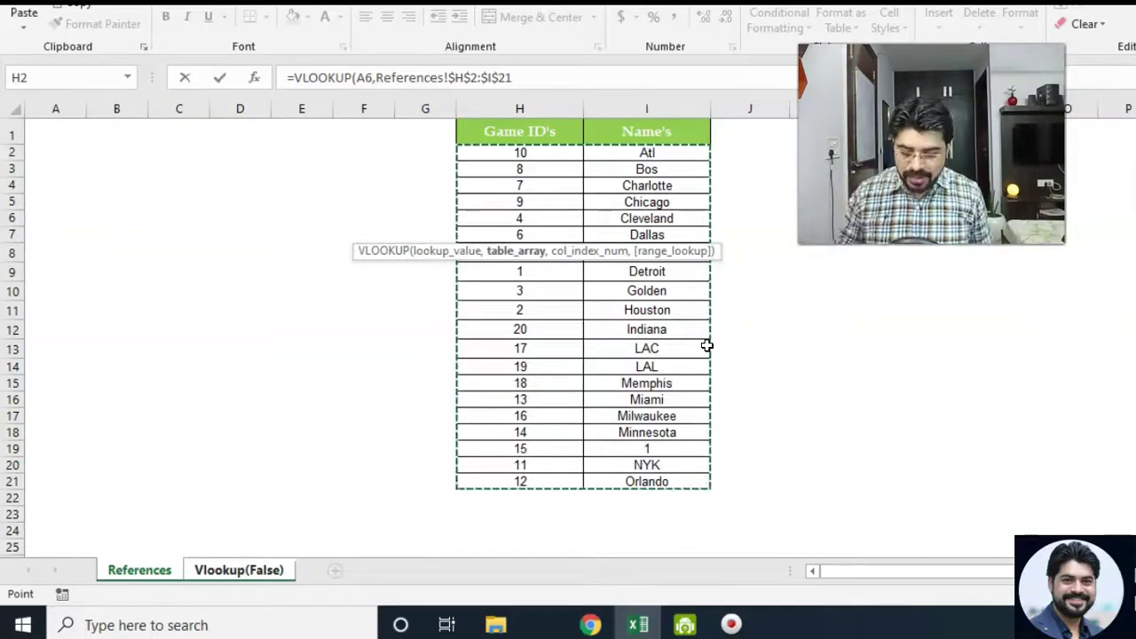
key(F4)
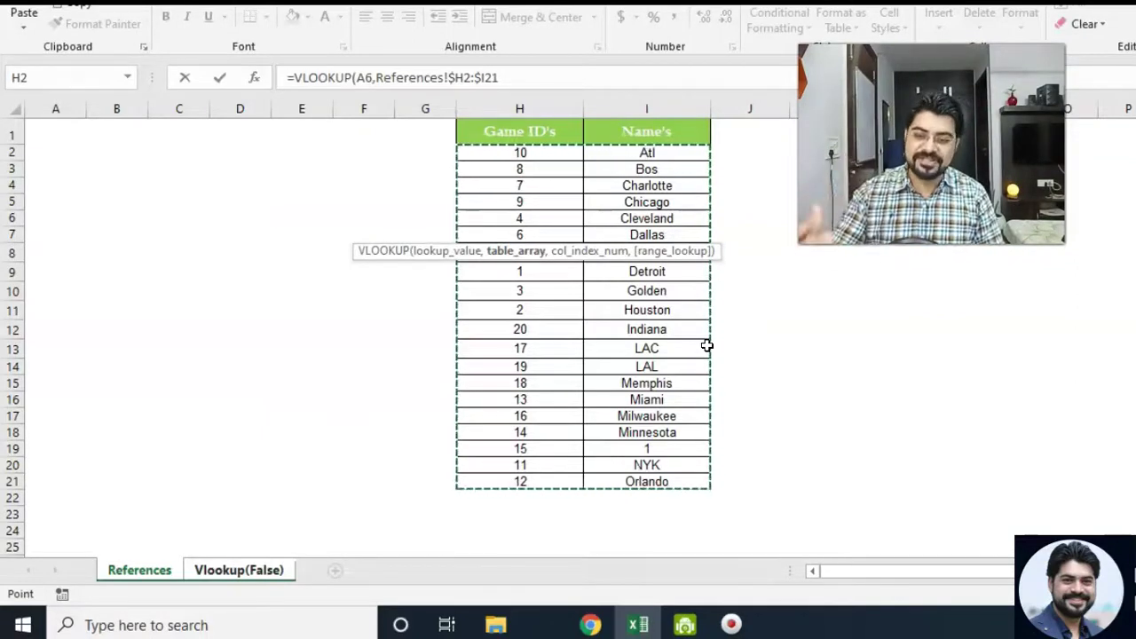
key(F4)
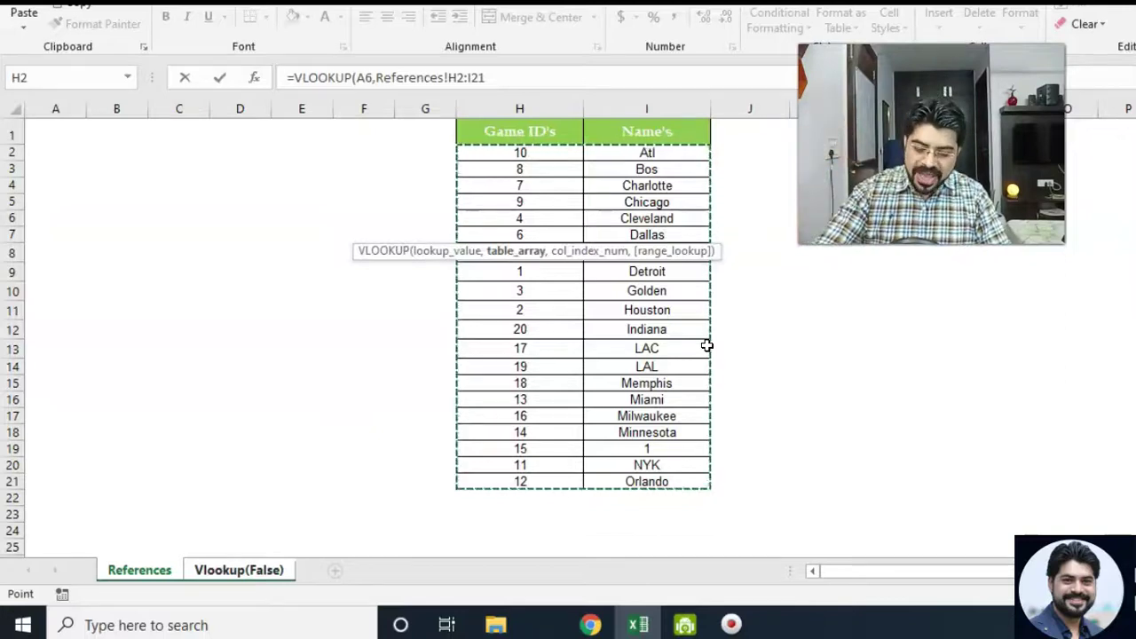
key(F4)
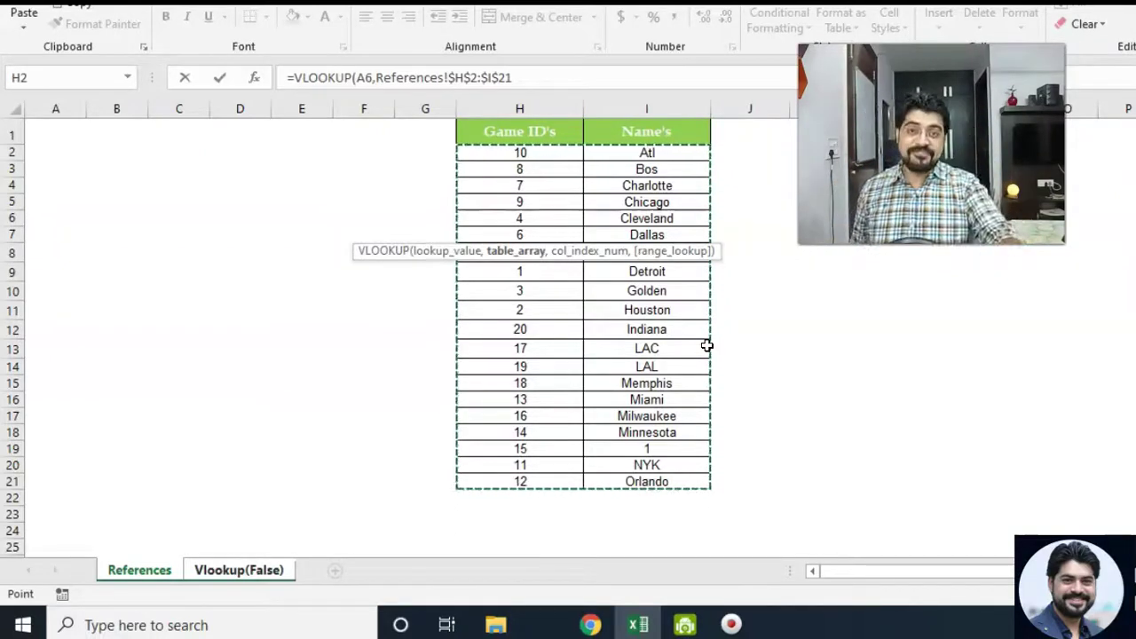
Complete the D6 formula with column index 2 and range_lookup 0, and fill it down to D25
text(,2,0)
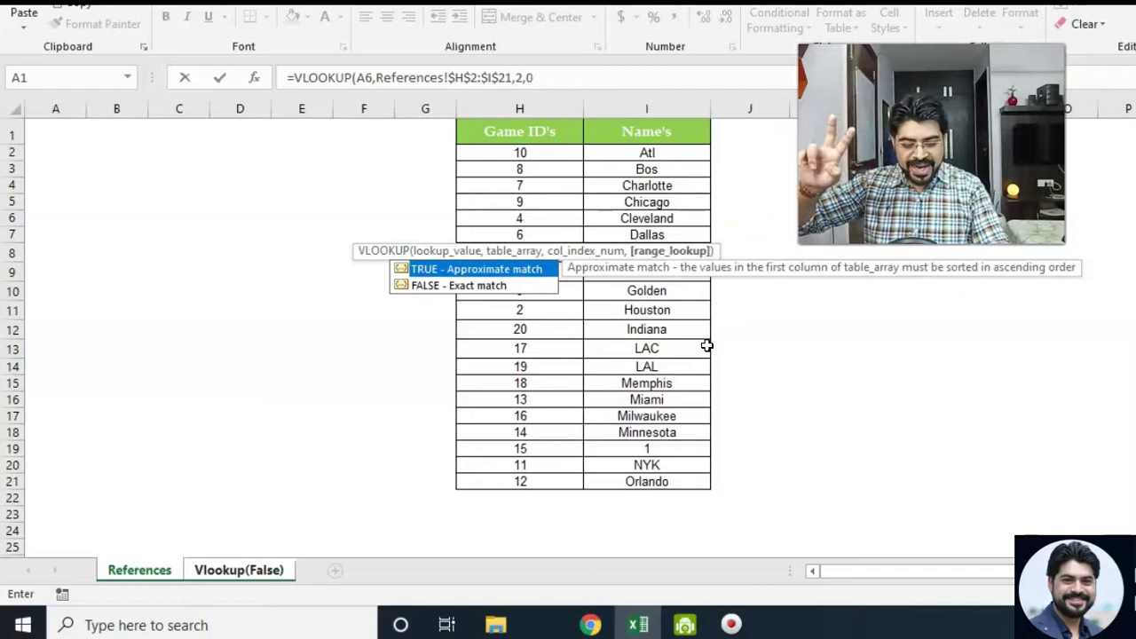
text())
key(Return)
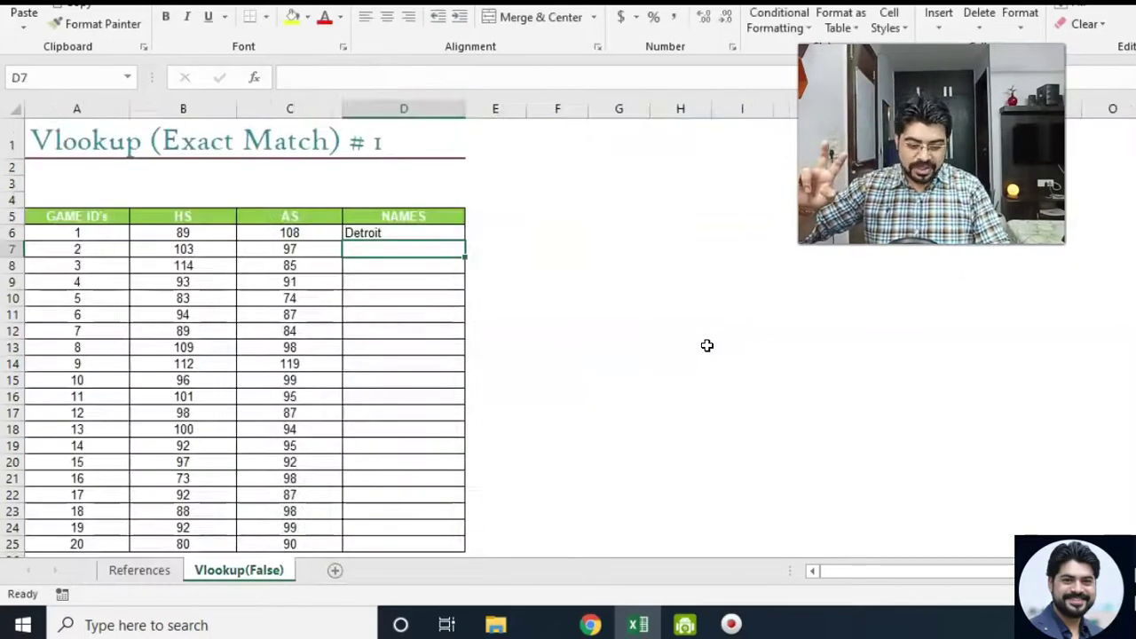
key(Up)
double_click(464, 240)
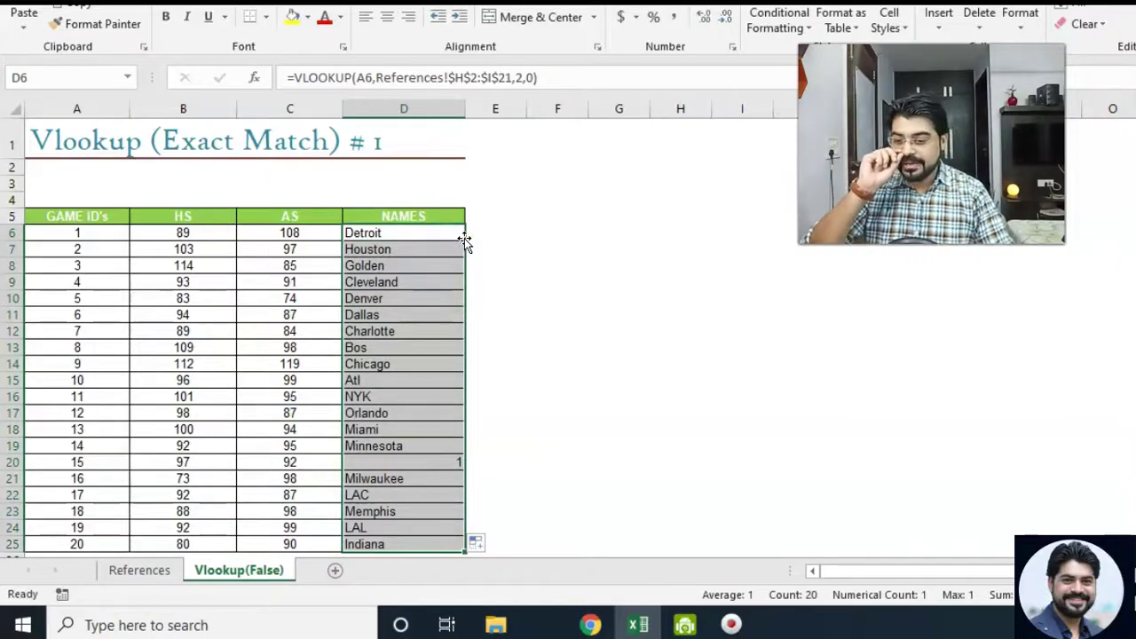
click(426, 233)
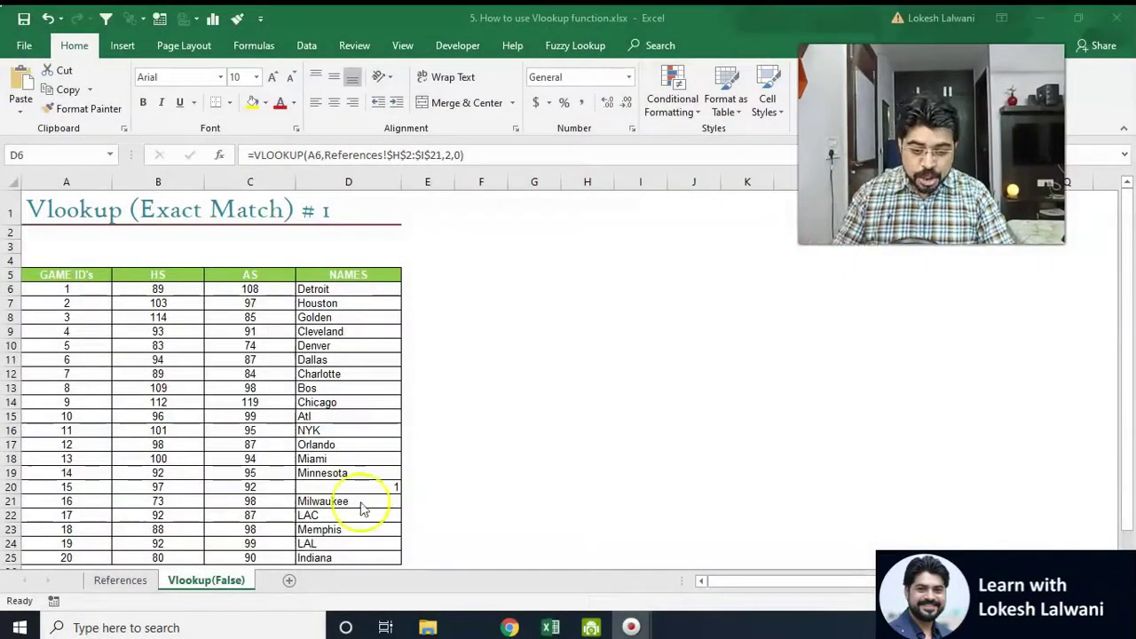
Switch to the Excel Masterclass course page in Chrome and expand section 6, Lookup Functionality
click(509, 625)
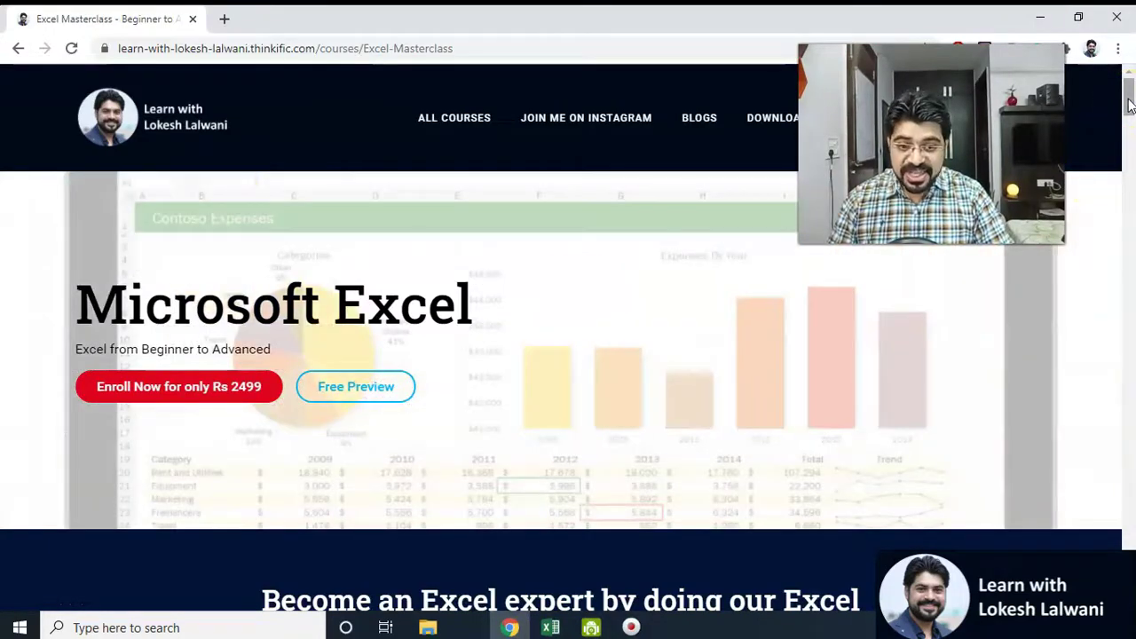
drag(1129, 104, 1130, 277)
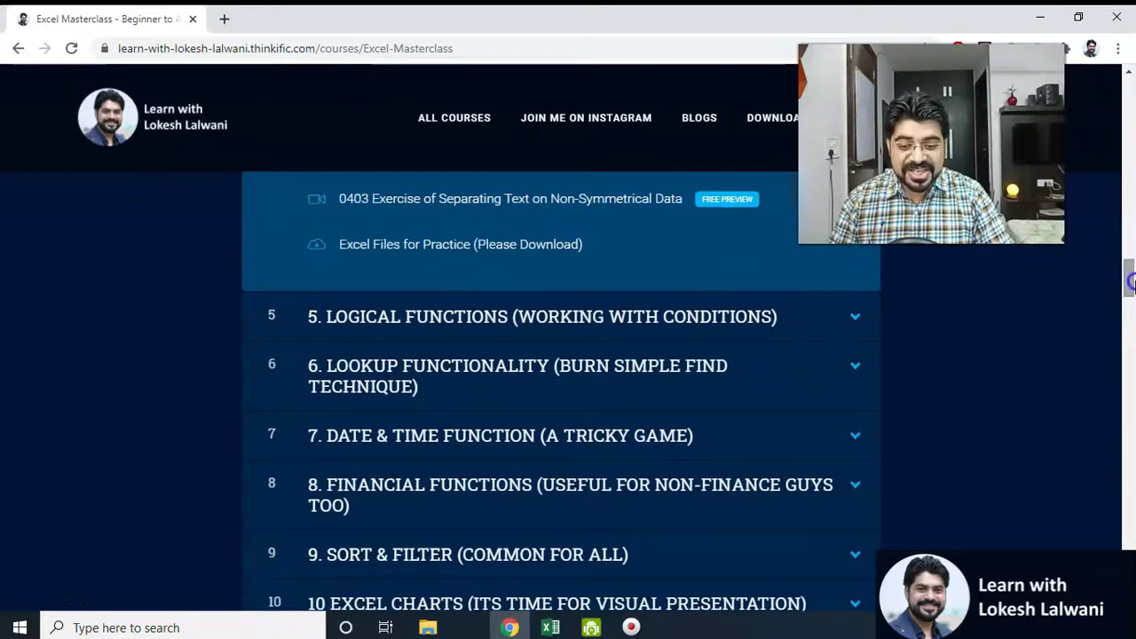
click(815, 368)
drag(1128, 254, 1130, 268)
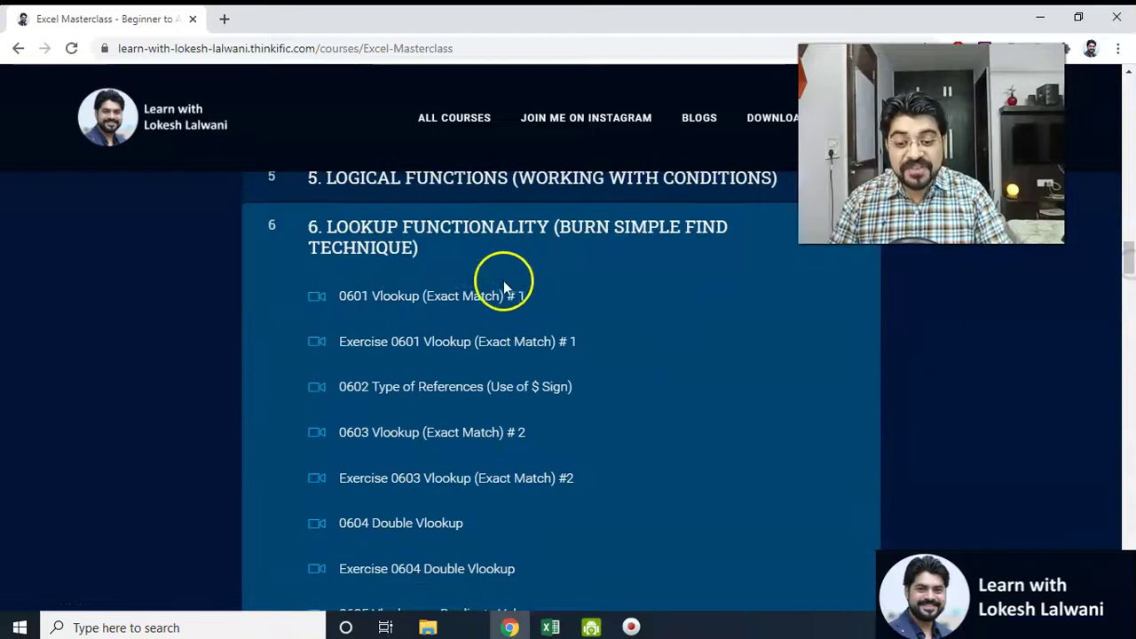
Review the lookup lessons from 0601 Vlookup (Exact Match) # 1 to 0605 Vlookup on Duplicate Values
drag(341, 294, 537, 300)
drag(1129, 256, 1130, 264)
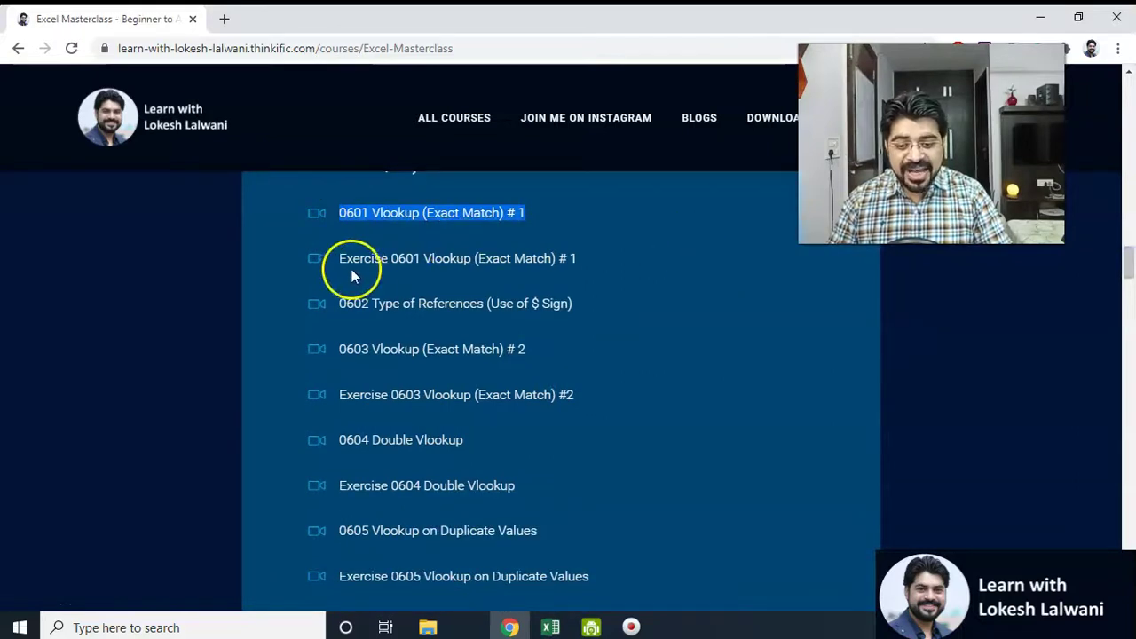
drag(340, 304, 574, 316)
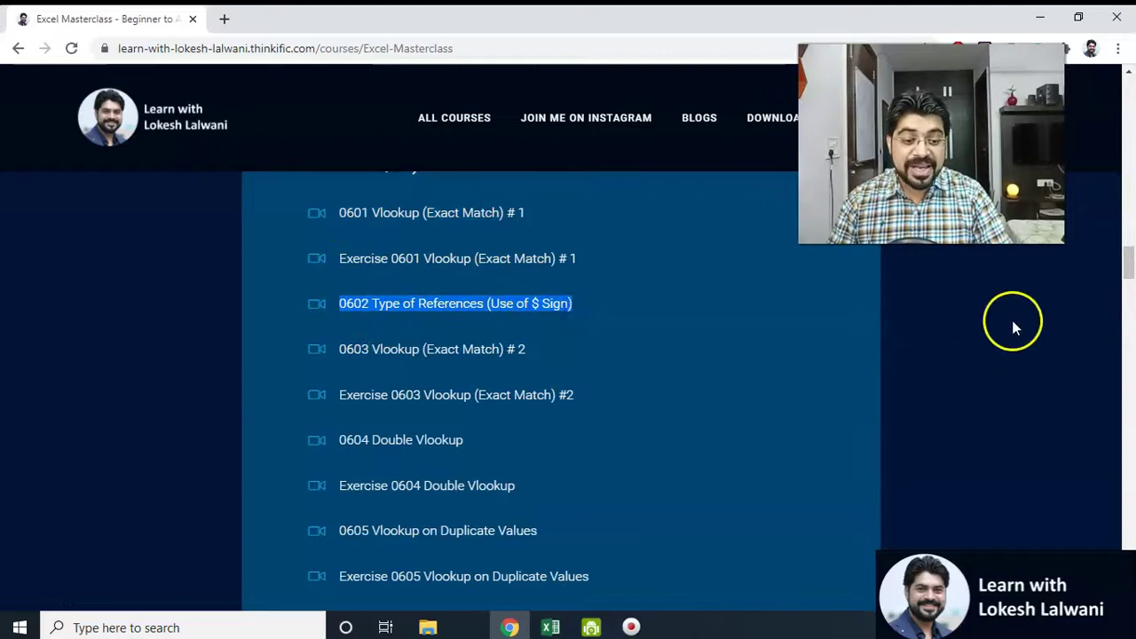
drag(1128, 250, 1131, 263)
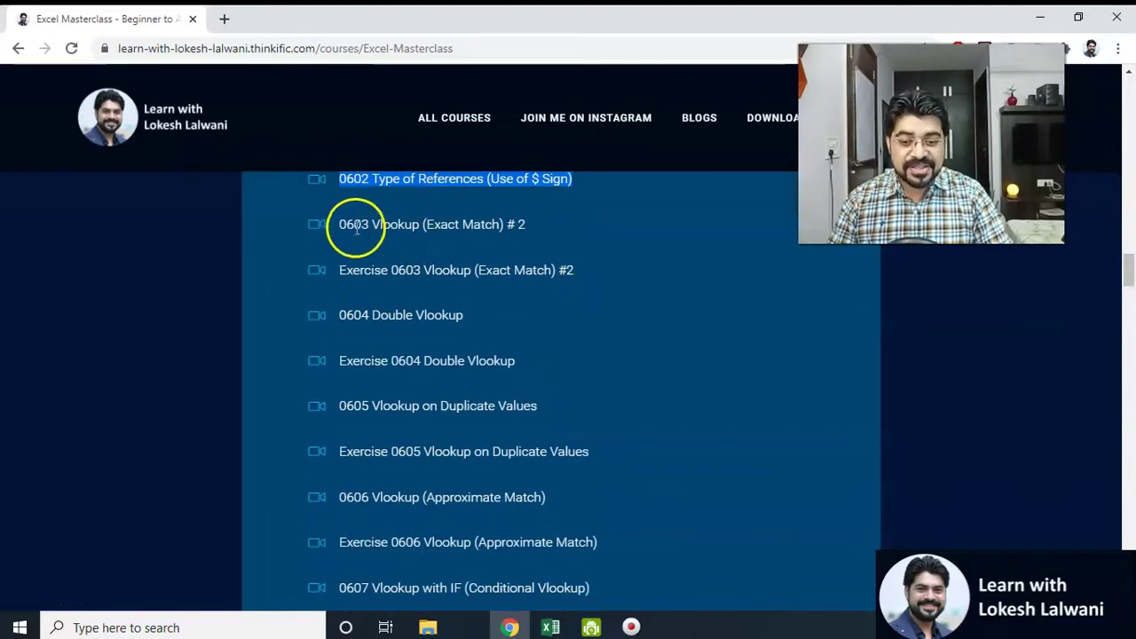
drag(362, 223, 504, 224)
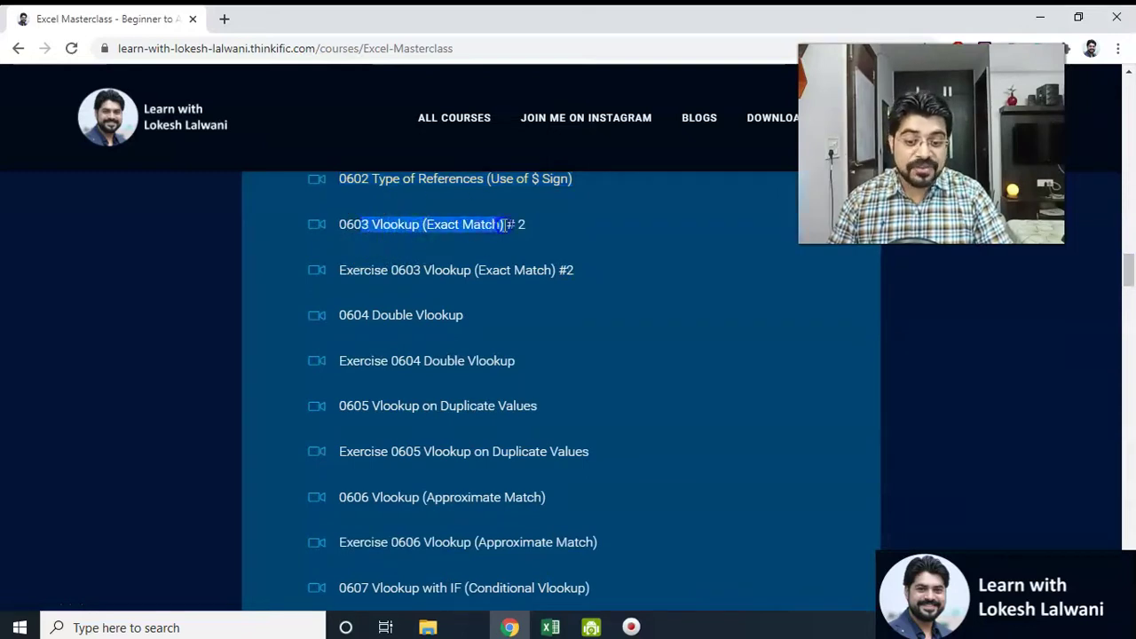
drag(349, 317, 464, 323)
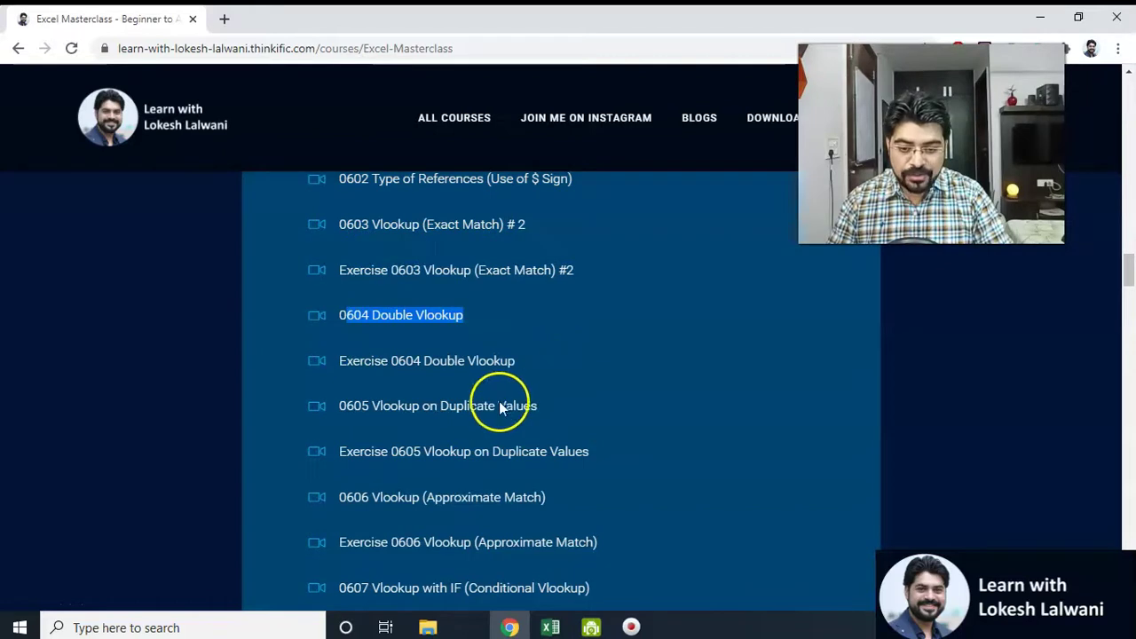
click(379, 408)
drag(379, 408, 544, 406)
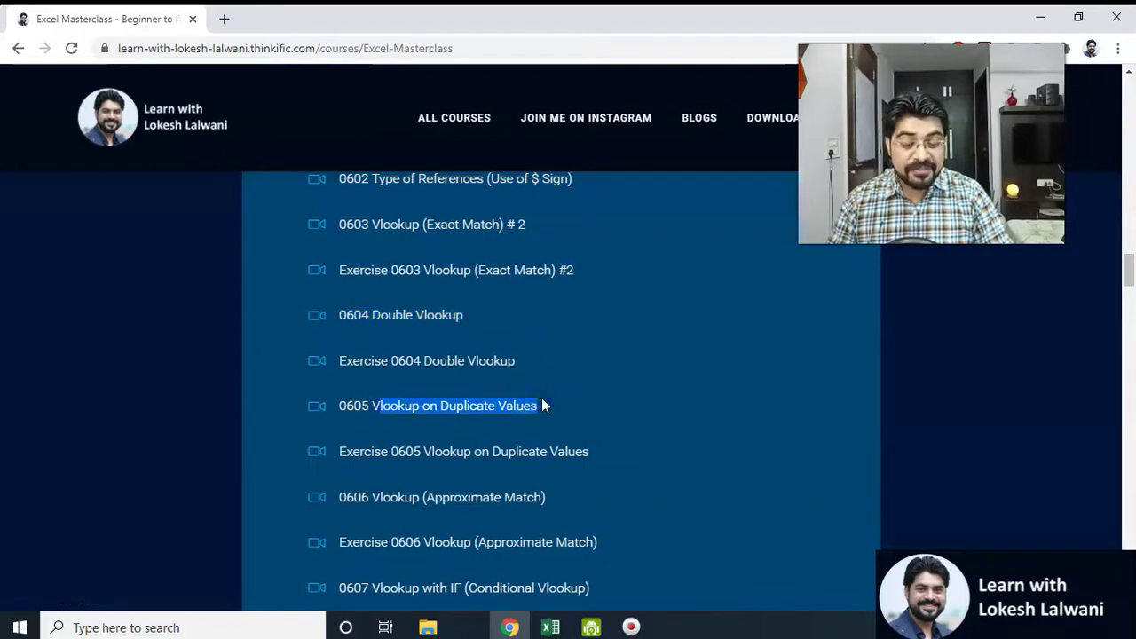
Review the lessons from 0606 Vlookup (Approximate Match) to 0610 Lookup (Don't Use This)
drag(1130, 264, 1129, 280)
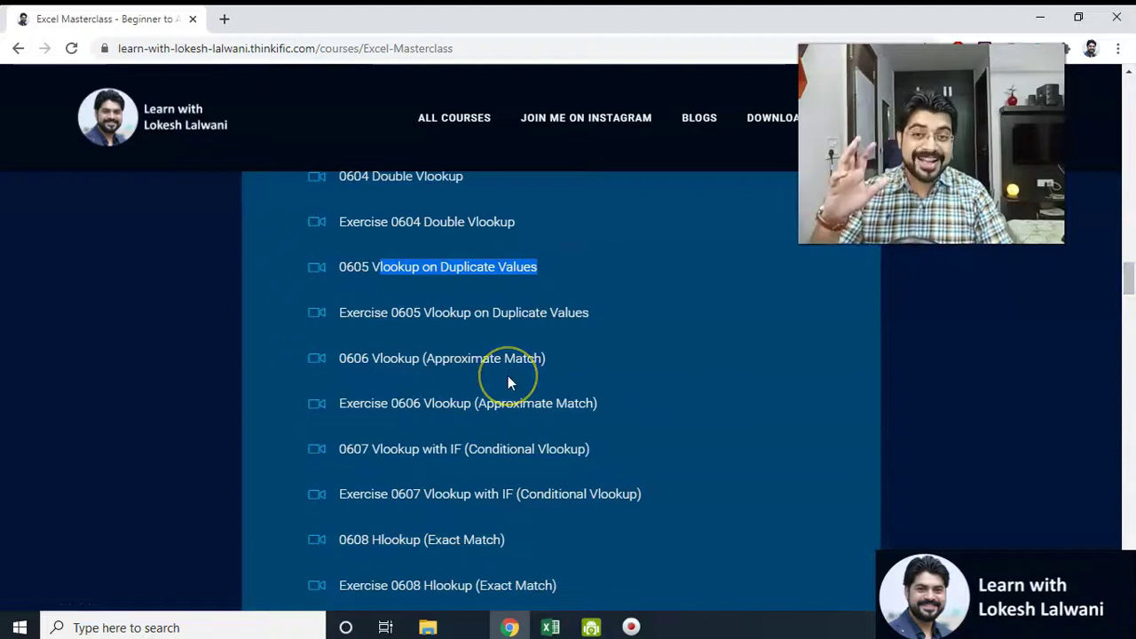
drag(347, 359, 550, 356)
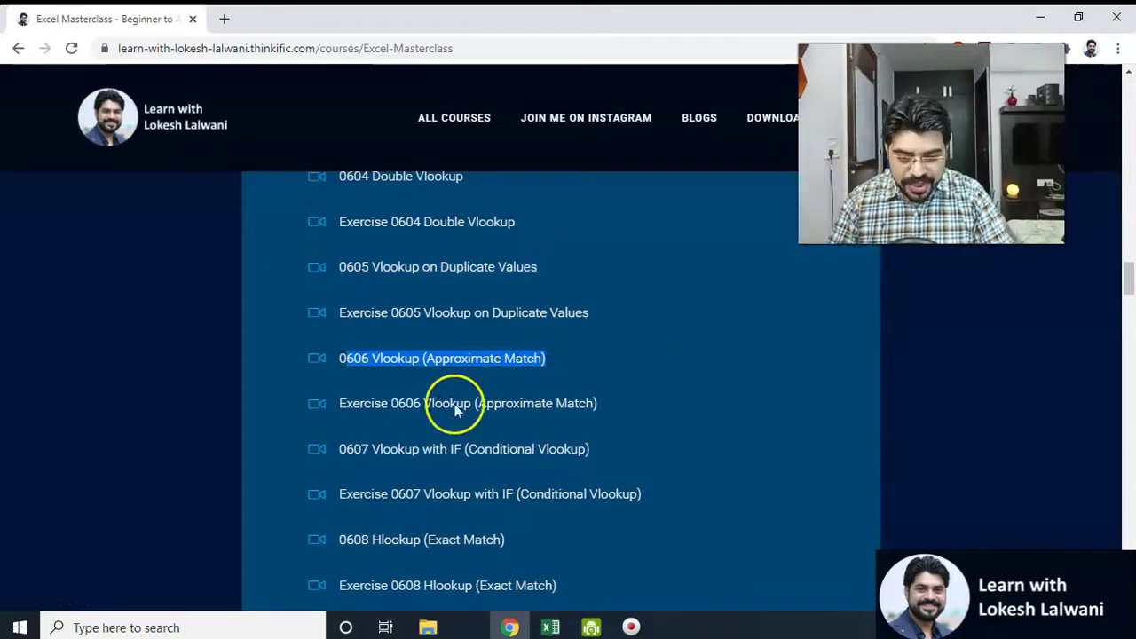
drag(362, 449, 536, 449)
drag(1127, 270, 1130, 306)
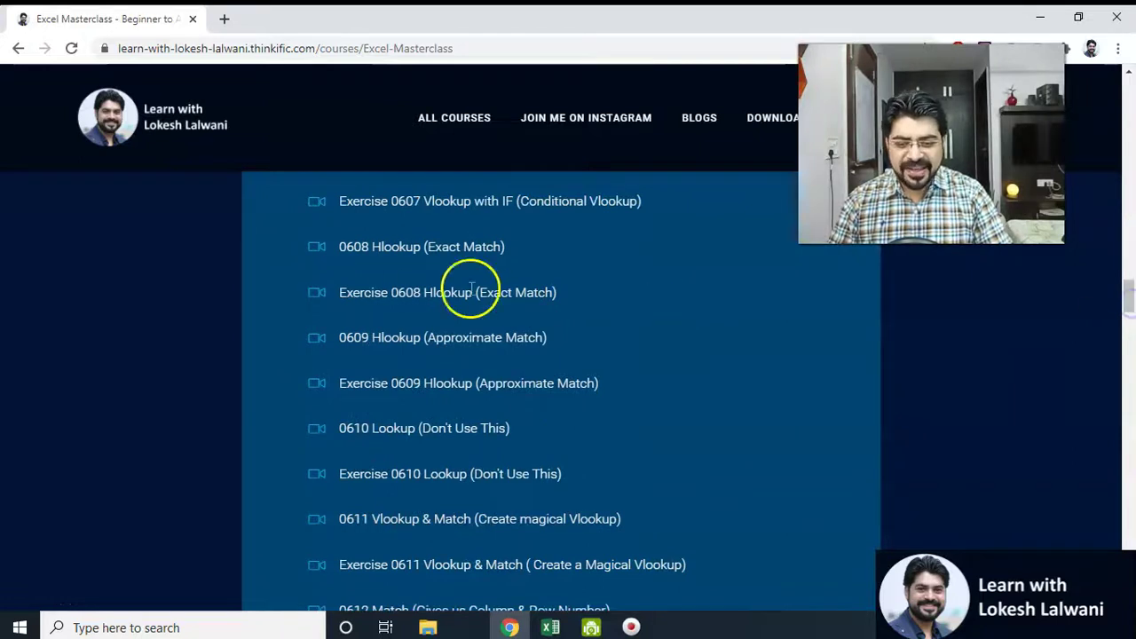
drag(371, 249, 494, 250)
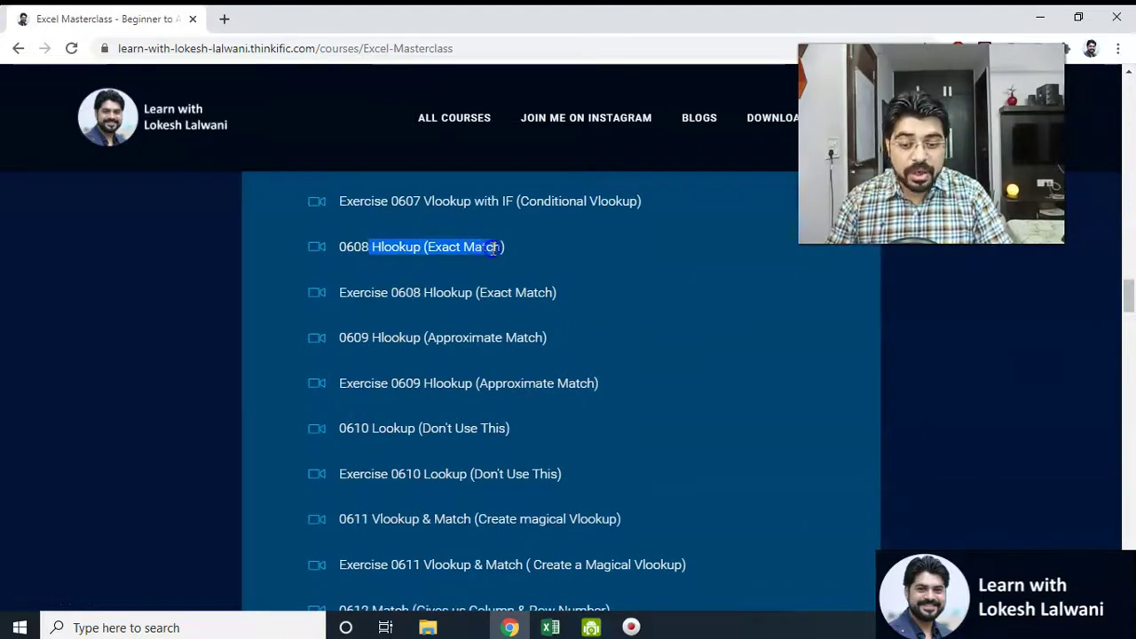
drag(362, 337, 497, 337)
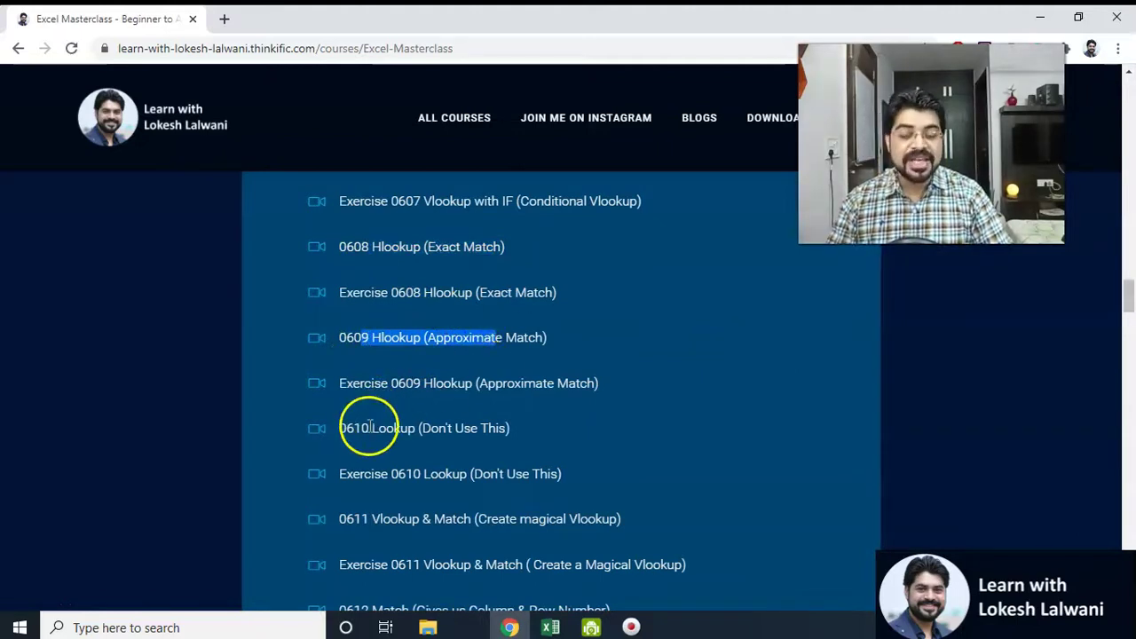
drag(369, 428, 480, 429)
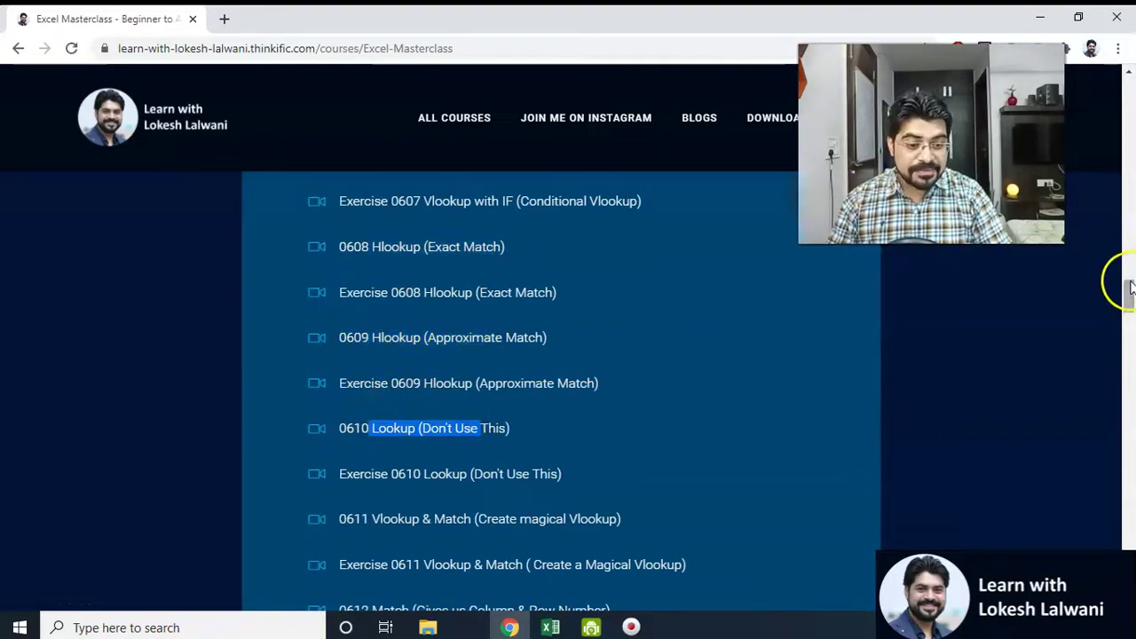
Review the lessons from 0611 Vlookup & Match to 0613 Index & Match in the lookup section
scroll(1126, 293, down, 2)
drag(380, 366, 567, 365)
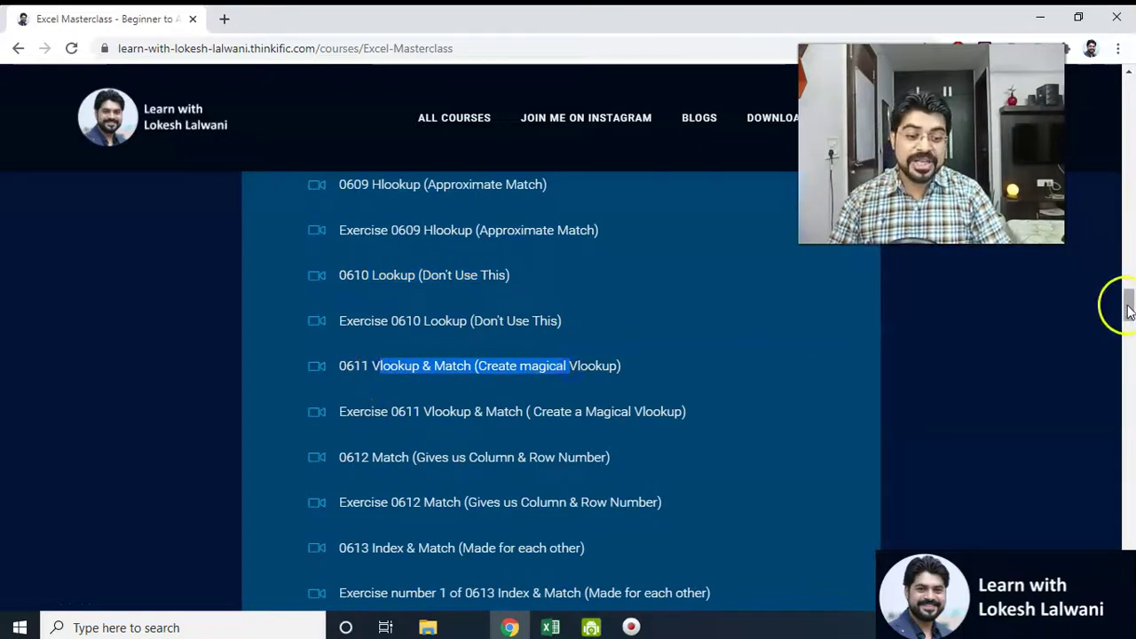
scroll(1116, 306, down, 2)
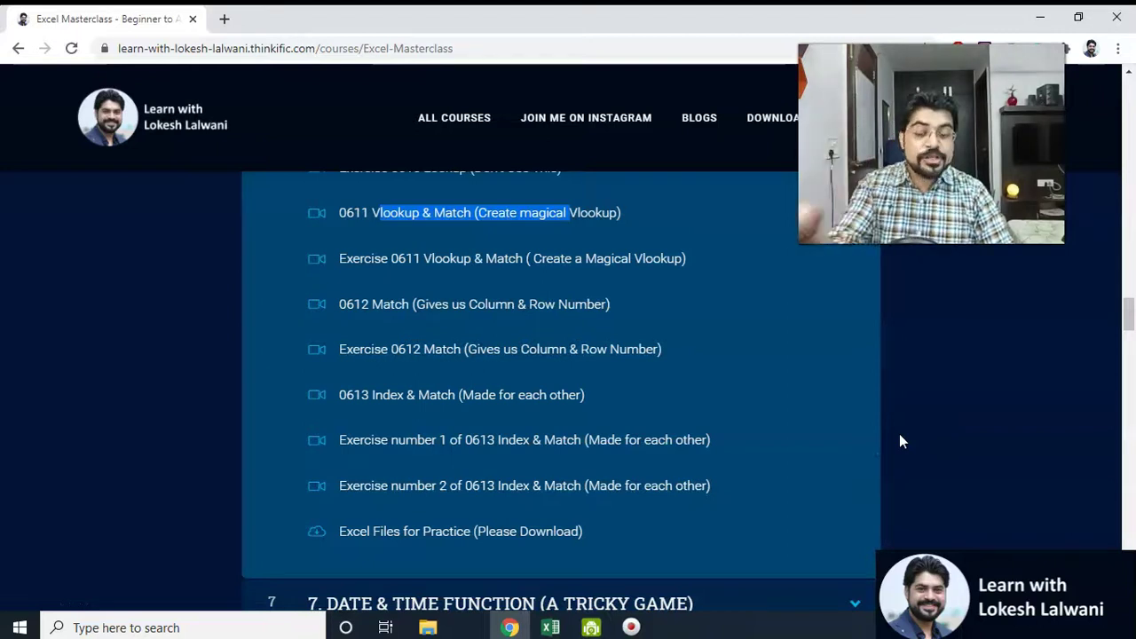
drag(380, 308, 599, 305)
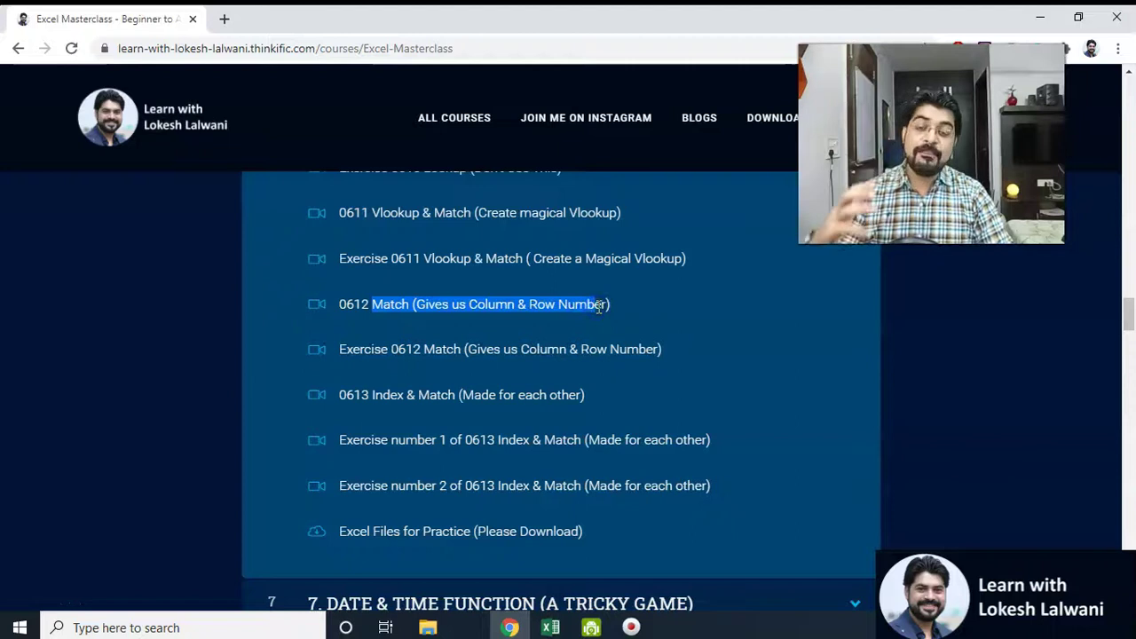
drag(364, 349, 503, 349)
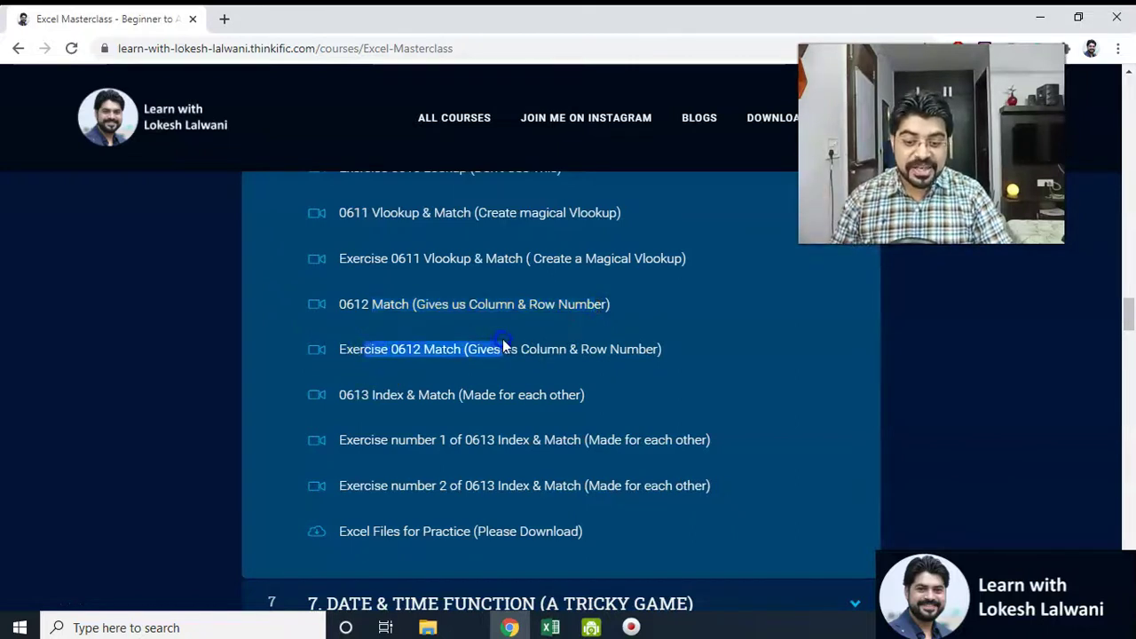
drag(372, 397, 508, 401)
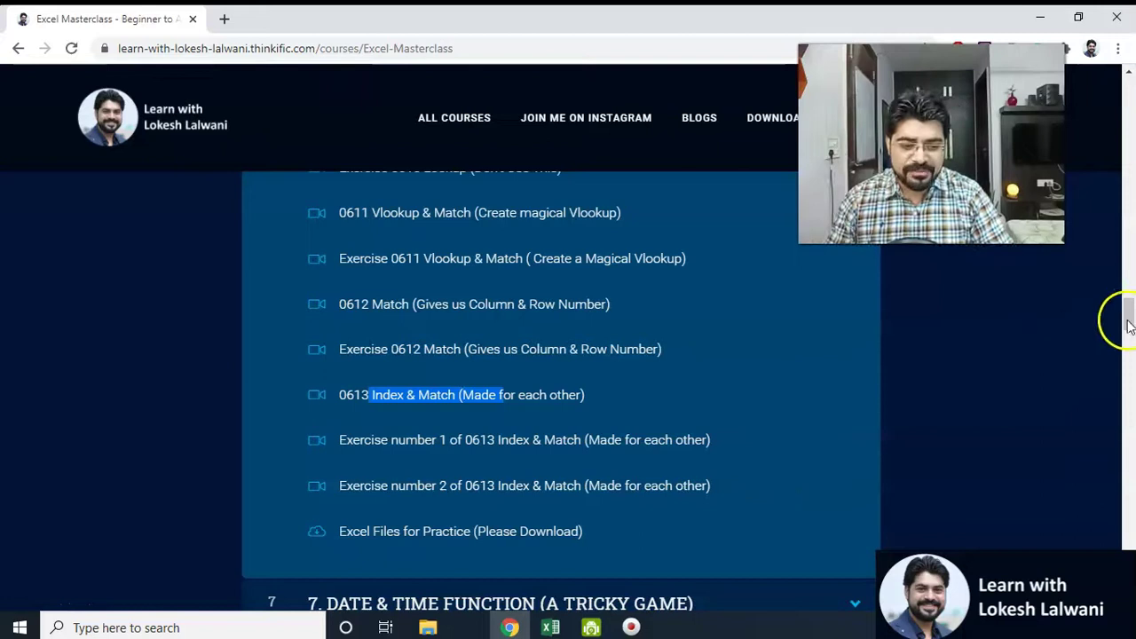
Return to the beginning of the Excel Masterclass course page
drag(1125, 316, 1129, 80)
click(657, 317)
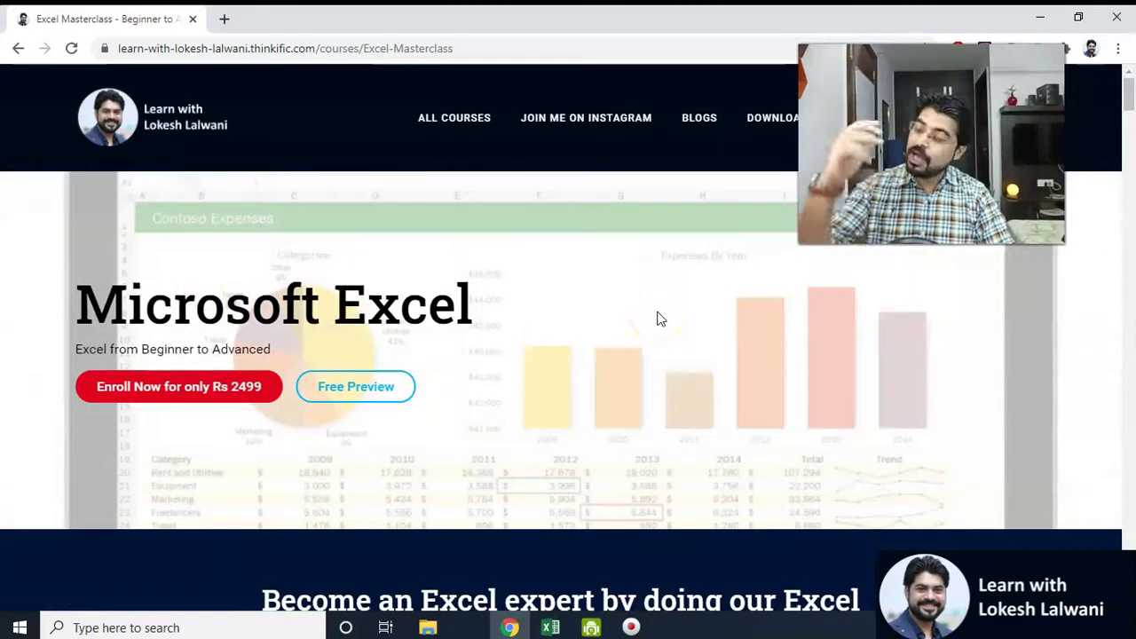
click(744, 319)
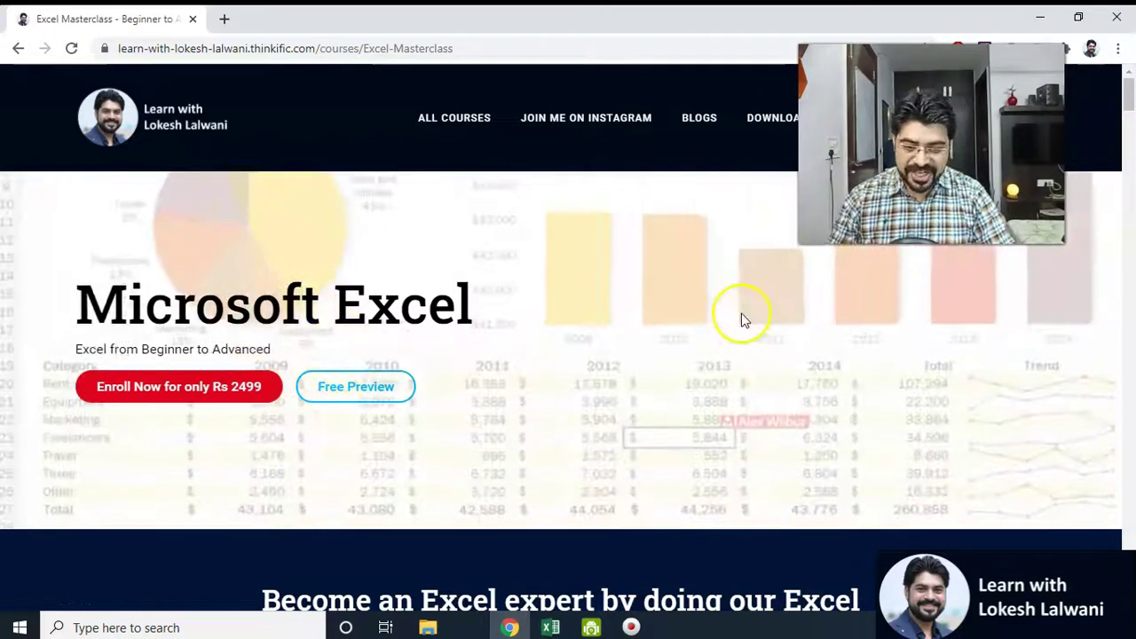